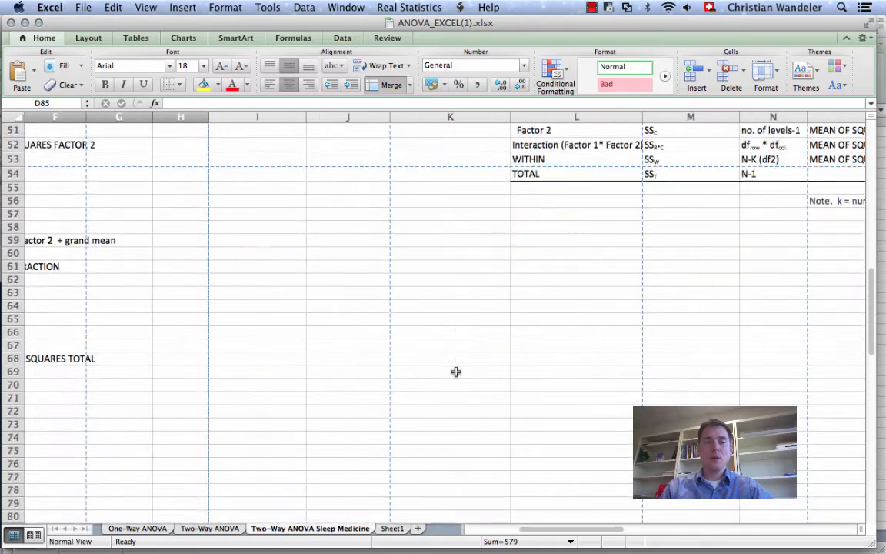
# Review the written list of two-way ANOVA calculation steps, from the sum of squares within to the final steps.
pyautogui.scroll(1, 457, 372)
pyautogui.scroll(13, 456, 372)
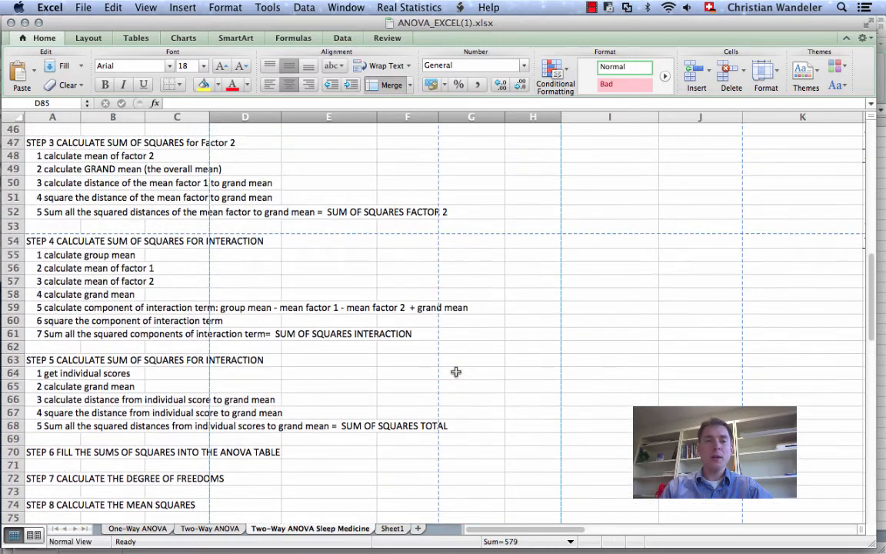
pyautogui.scroll(-1, 456, 372)
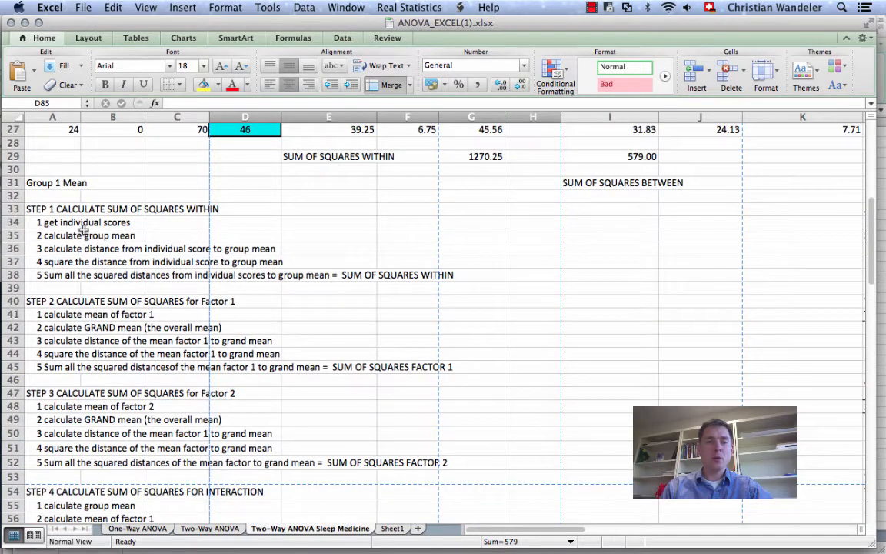
pyautogui.scroll(-2, 97, 200)
pyautogui.scroll(-4, 98, 202)
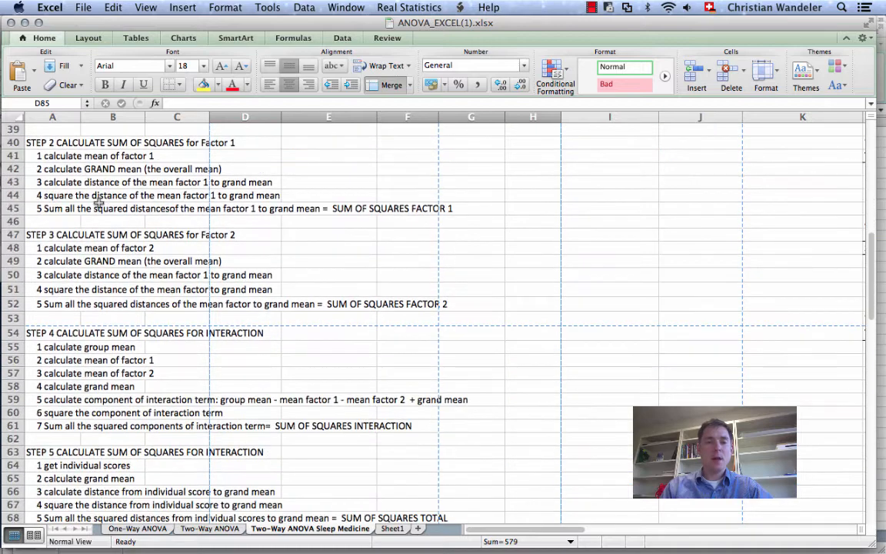
pyautogui.scroll(-3, 99, 202)
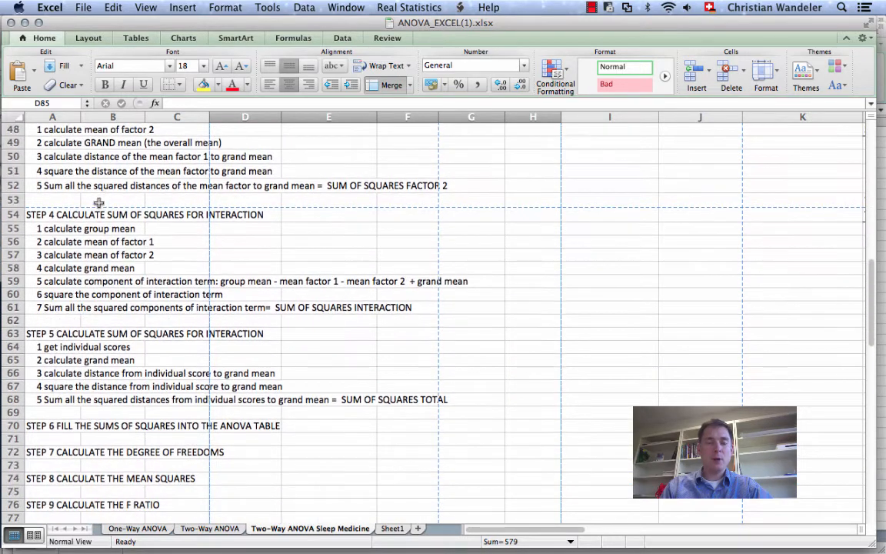
pyautogui.scroll(-10, 98, 202)
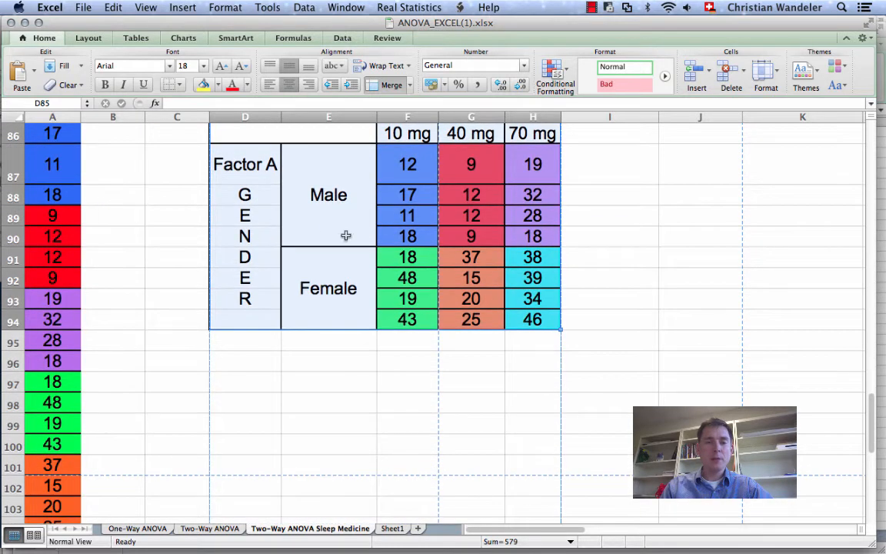
# Examine the gender-by-dose table, picking out a score in the male 10 mg, female 10 mg and male 40 mg groups.
pyautogui.scroll(2, 402, 233)
pyautogui.click(397, 223)
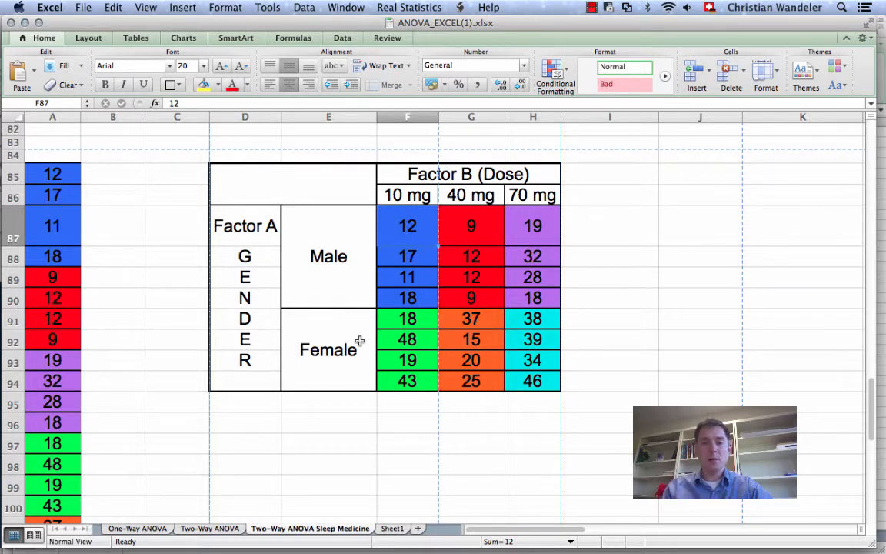
pyautogui.click(408, 340)
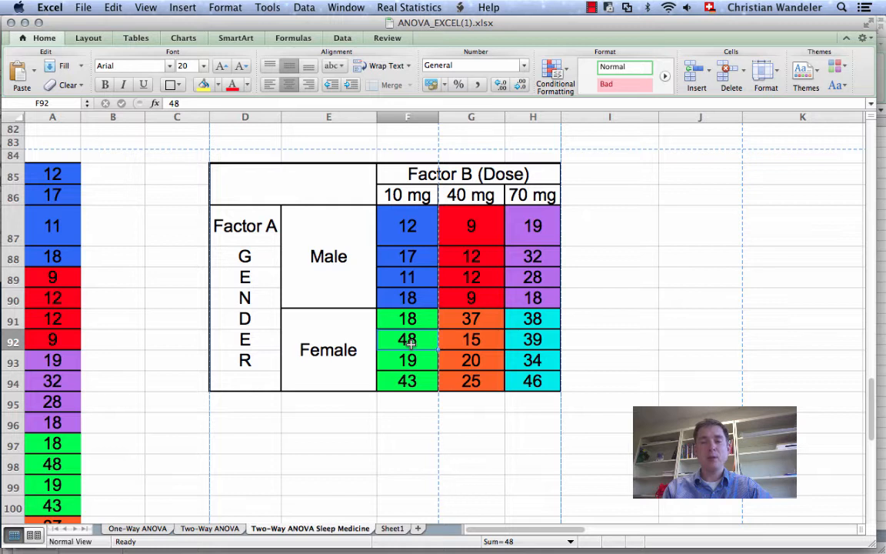
pyautogui.click(477, 254)
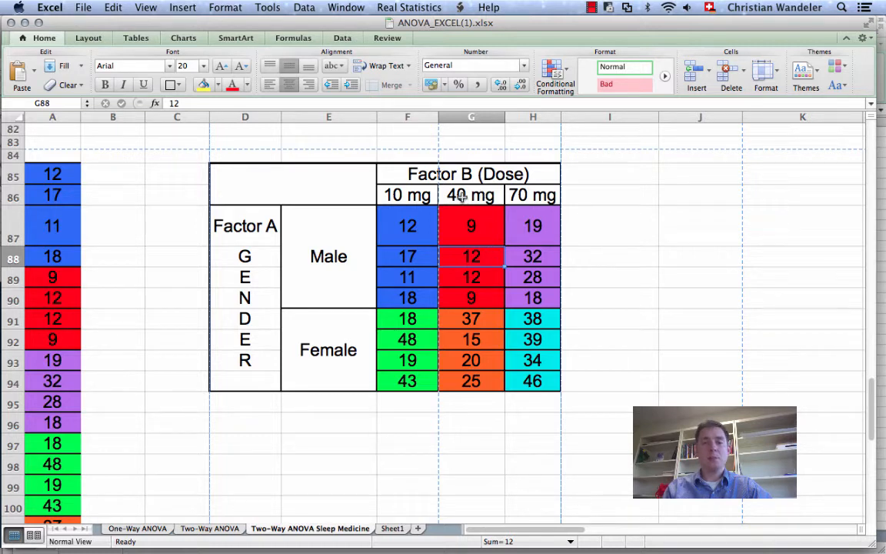
# Return to the data set at the start of the sheet and look over its columns and sum of squares calculations.
pyautogui.scroll(3, 459, 200)
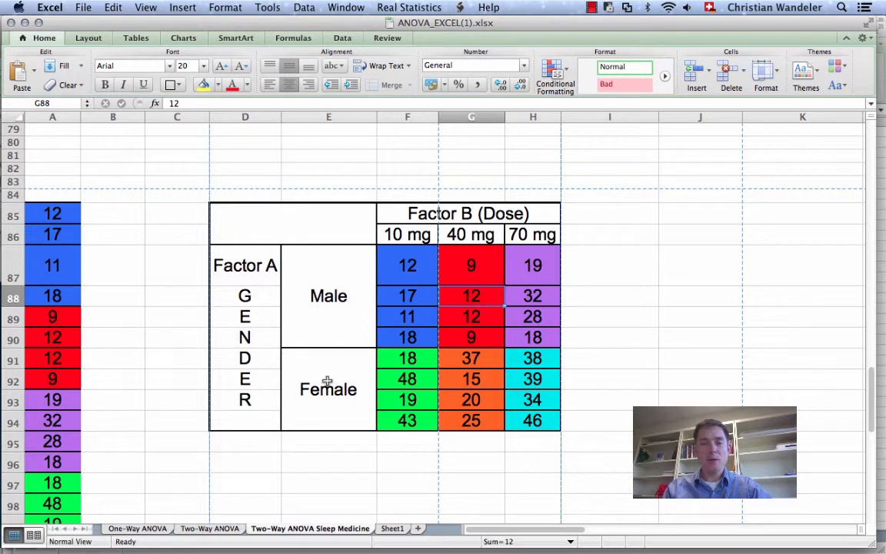
pyautogui.scroll(15, 77, 292)
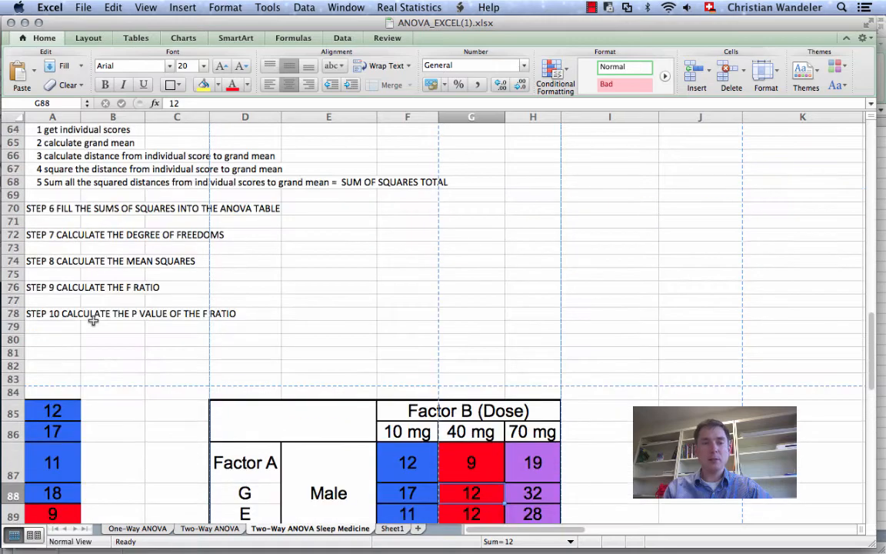
pyautogui.scroll(8, 92, 320)
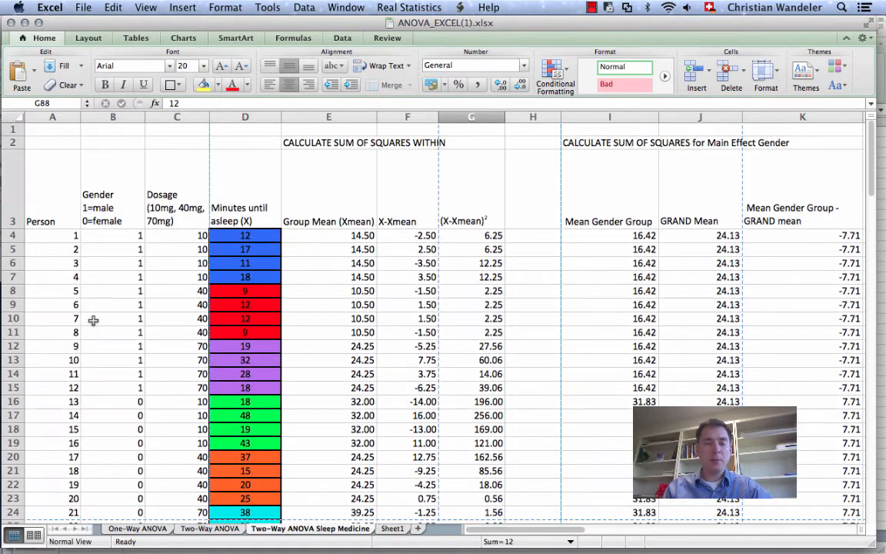
pyautogui.scroll(-2, 92, 320)
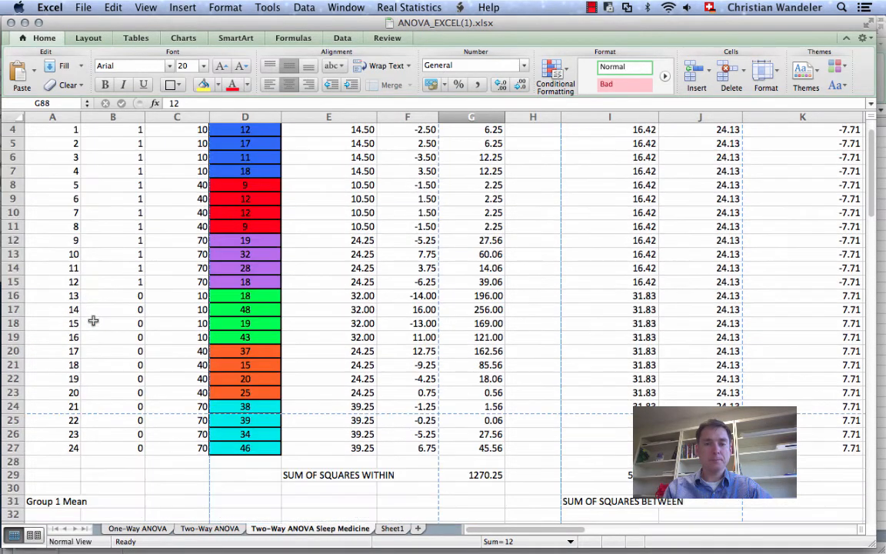
pyautogui.scroll(3, 92, 320)
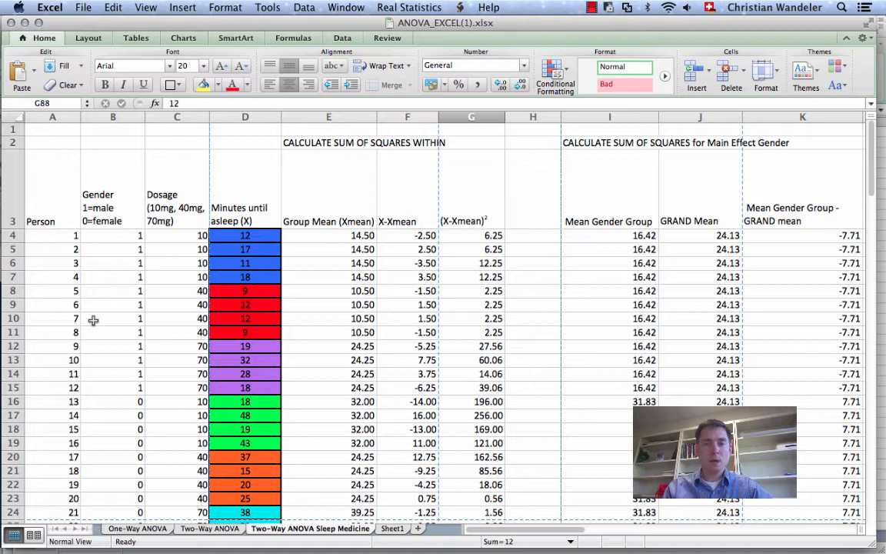
pyautogui.scroll(-2, 92, 320)
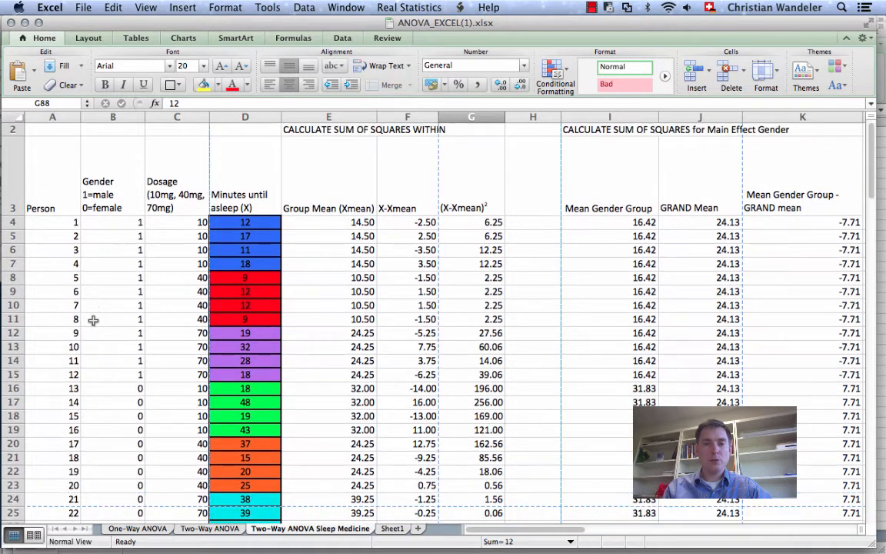
pyautogui.scroll(2, 92, 320)
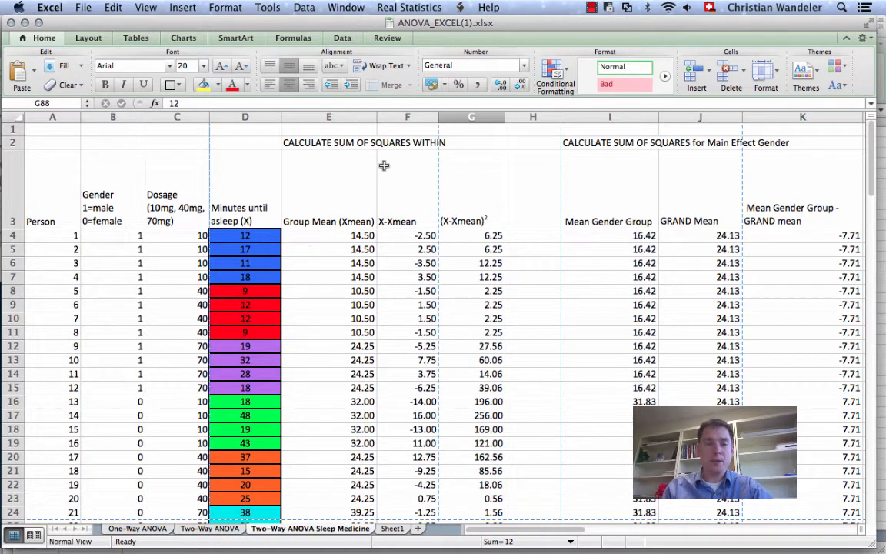
pyautogui.scroll(-1, 310, 251)
pyautogui.scroll(-1, 310, 251)
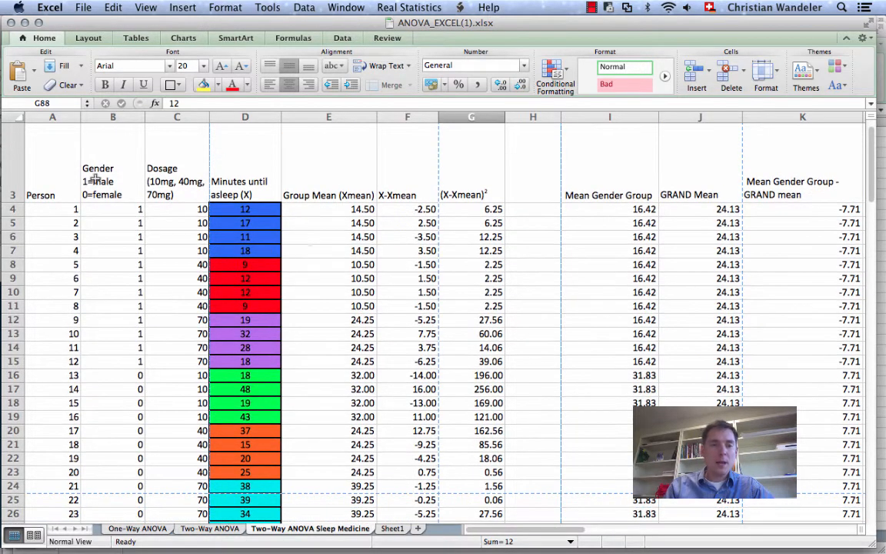
# Examine the Person column down to the last participant and the dosage levels in the Dosage column.
pyautogui.click(68, 193)
pyautogui.moveTo(68, 209); pyautogui.dragTo(65, 222)
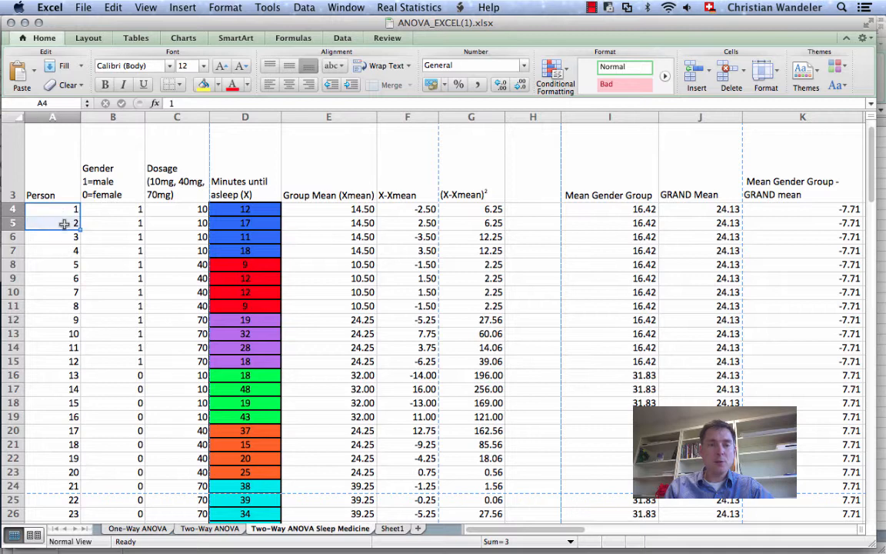
pyautogui.scroll(-3, 65, 284)
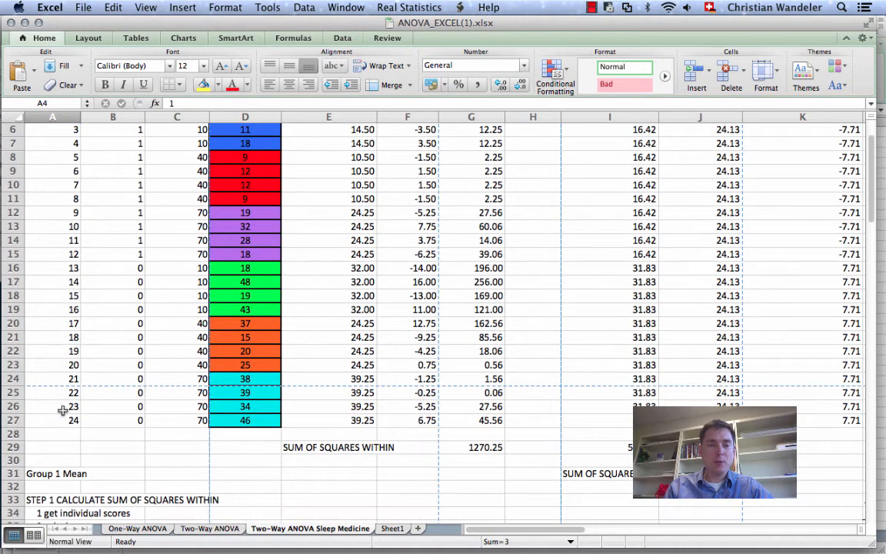
pyautogui.scroll(1, 93, 384)
pyautogui.scroll(3, 124, 398)
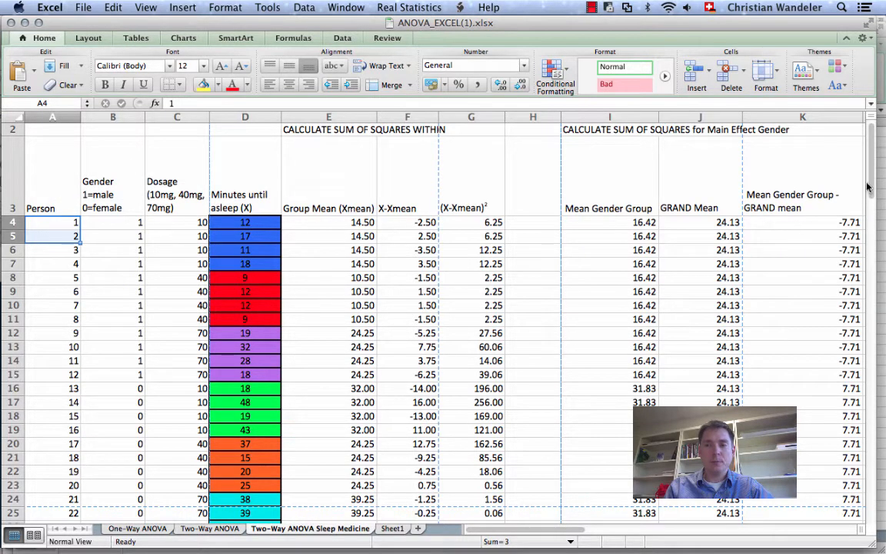
pyautogui.moveTo(872, 189); pyautogui.dragTo(871, 178)
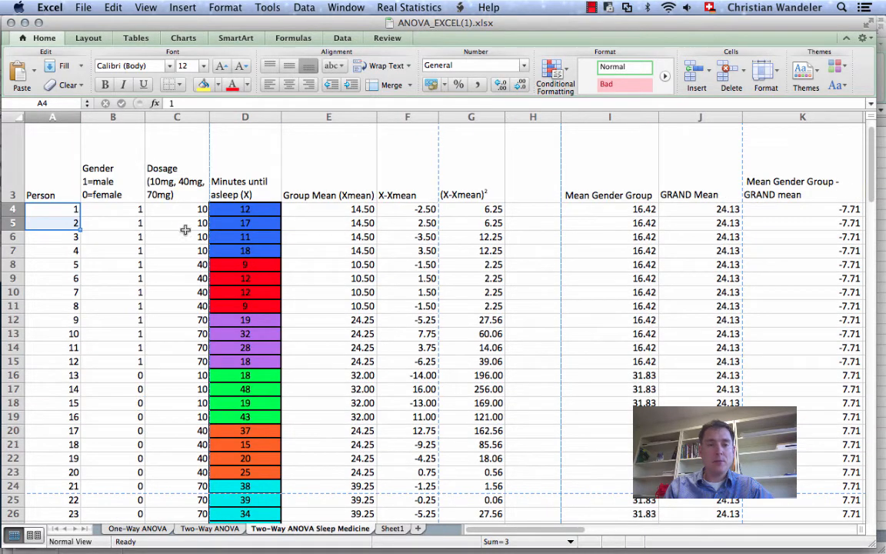
pyautogui.moveTo(190, 264); pyautogui.dragTo(192, 499)
pyautogui.click(180, 374)
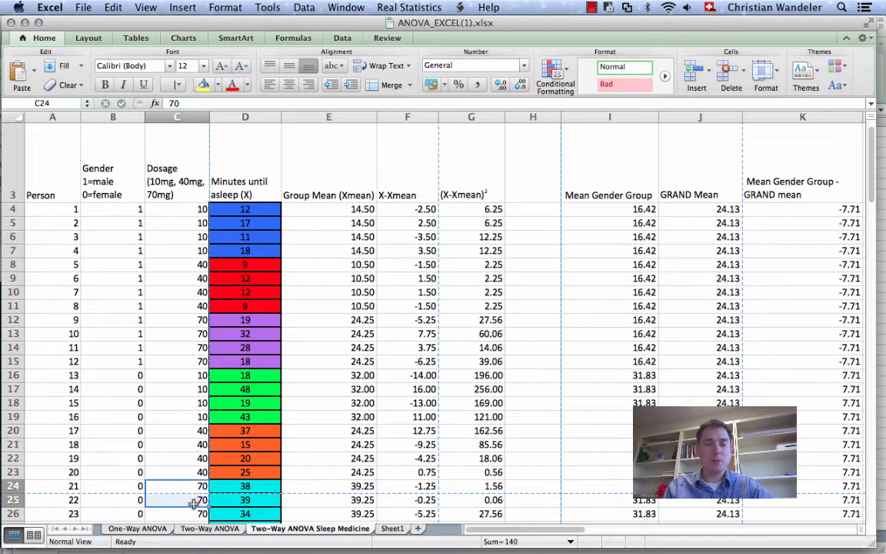
# Read person 1's gender, dosage and minutes until asleep across row 4.
pyautogui.moveTo(68, 210); pyautogui.dragTo(110, 210)
pyautogui.click(175, 210)
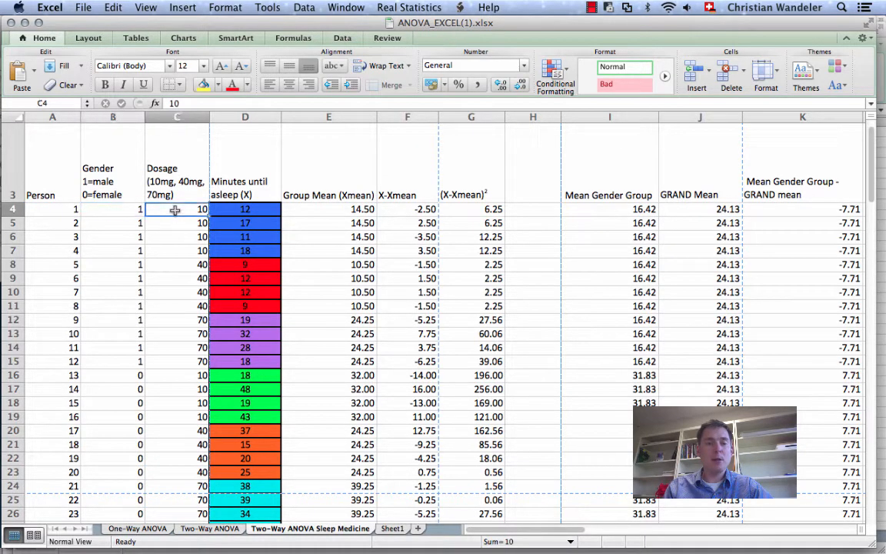
pyautogui.click(228, 208)
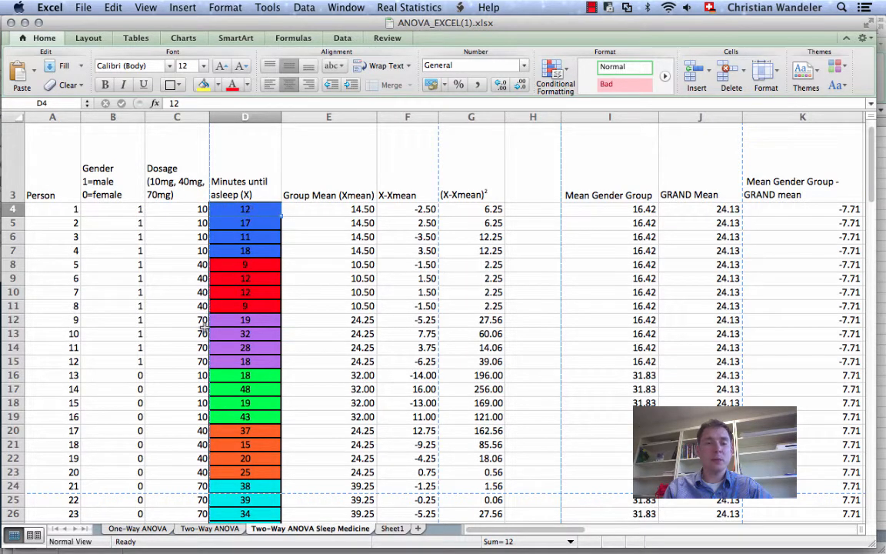
# Read person 9's gender, dosage and minutes until asleep across row 12.
pyautogui.click(65, 320)
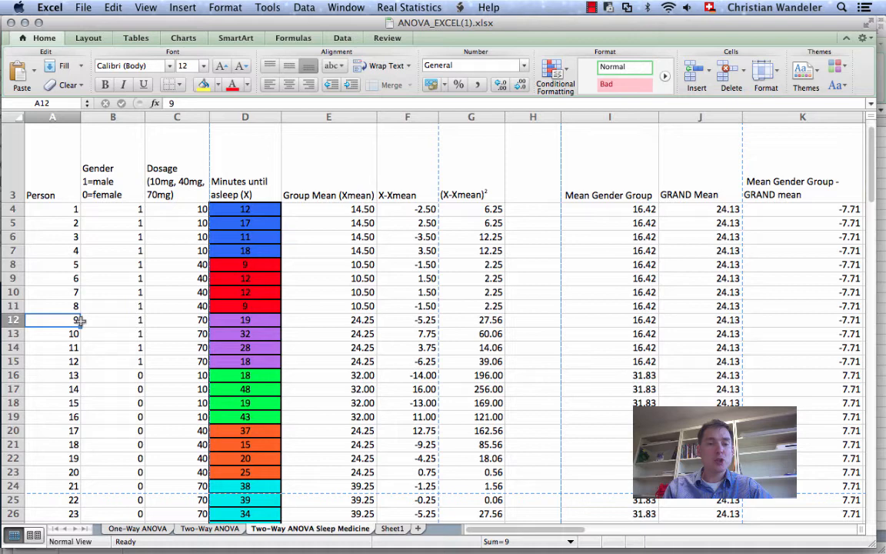
pyautogui.click(130, 321)
pyautogui.click(175, 320)
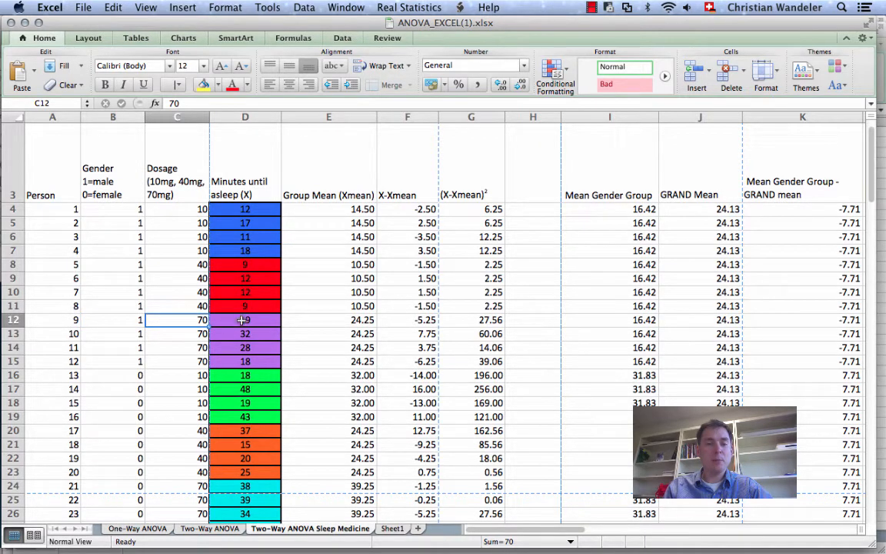
pyautogui.click(243, 320)
# Read person 20's gender, dosage and minutes until asleep across row 23.
pyautogui.scroll(-3, 155, 416)
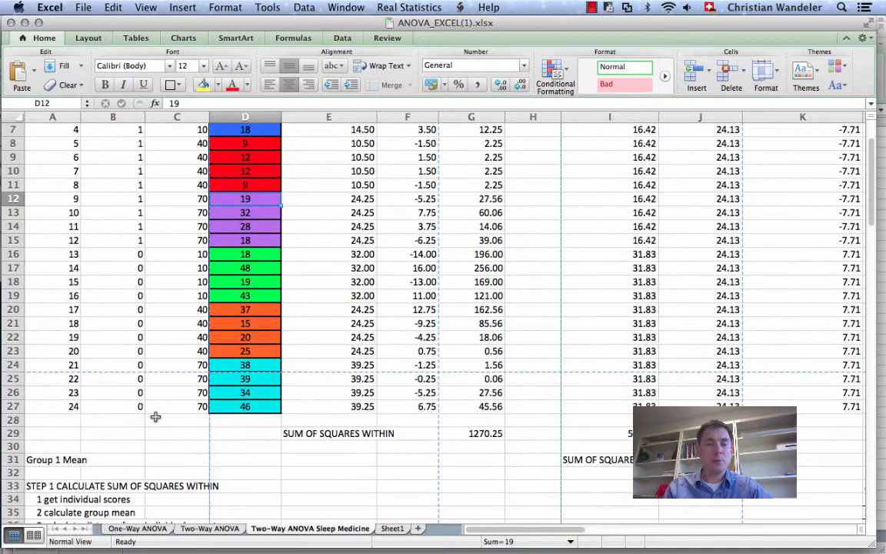
pyautogui.click(74, 350)
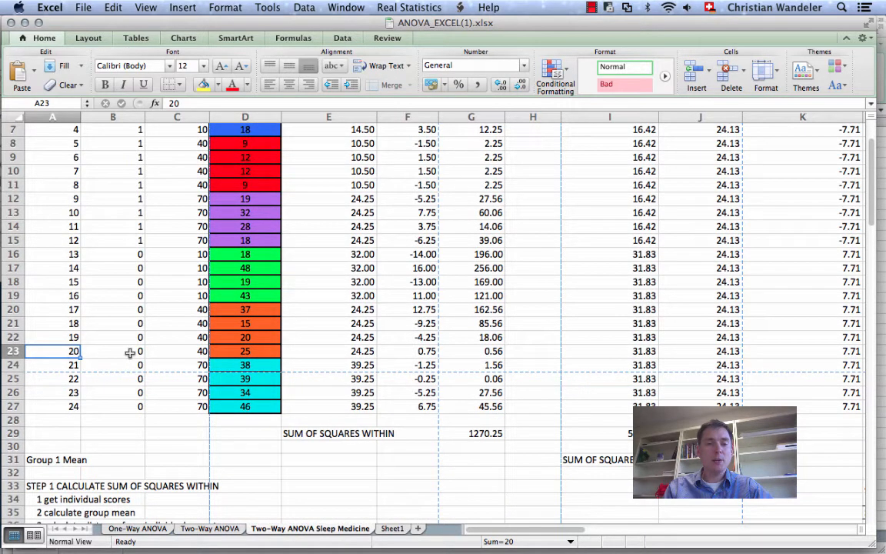
pyautogui.click(192, 351)
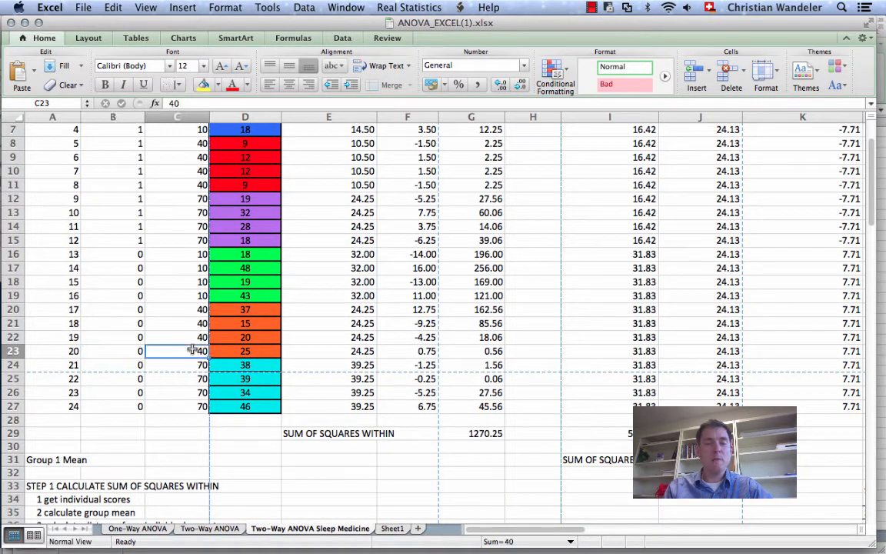
pyautogui.click(245, 352)
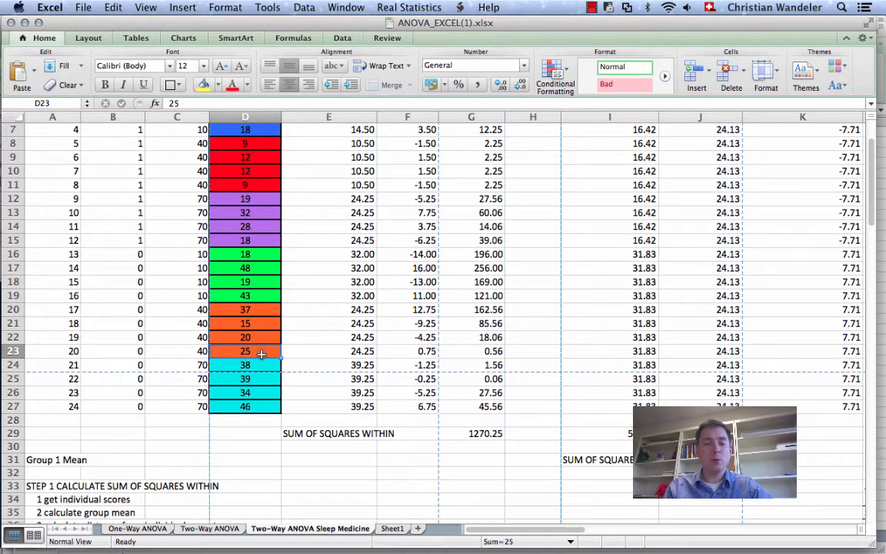
# Inspect the group mean formula in E4 for the male 10 mg group and select that group's means in E4:E7.
pyautogui.scroll(3, 262, 353)
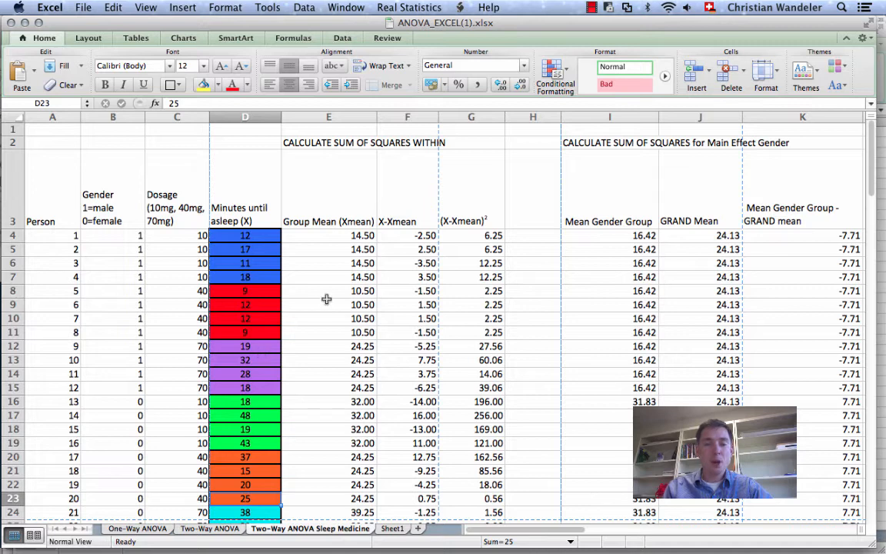
pyautogui.click(316, 235)
pyautogui.doubleClick(316, 235)
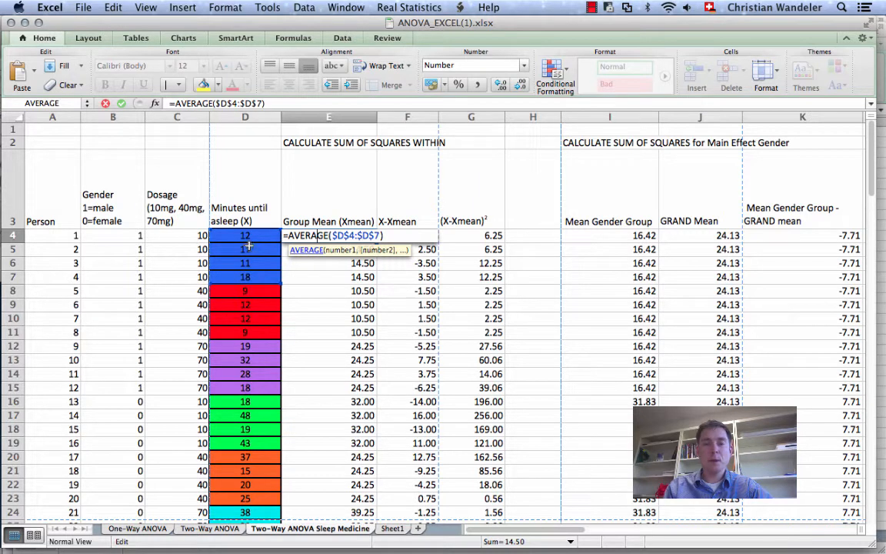
pyautogui.press('Return')
pyautogui.moveTo(300, 235); pyautogui.dragTo(304, 268)
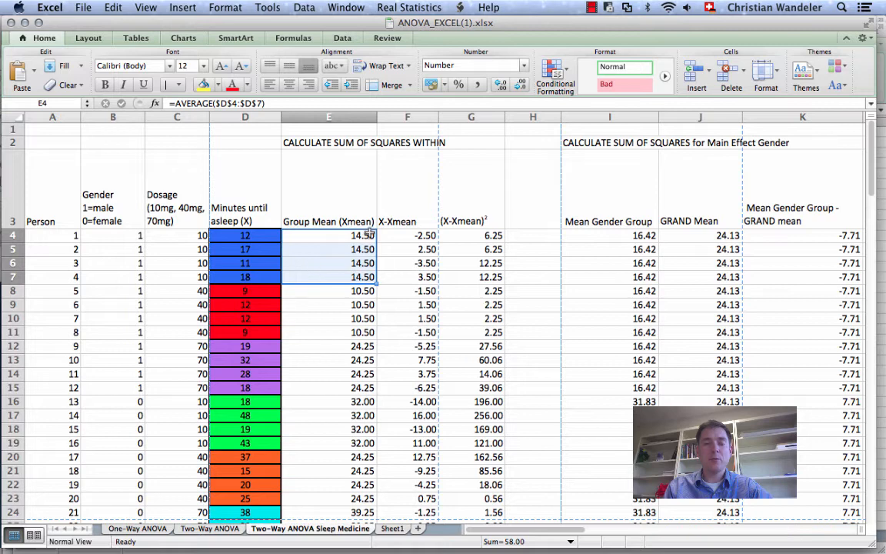
# Inspect the group mean formula in E8 for the male 40 mg group and look over the remaining groups' means.
pyautogui.click(325, 288)
pyautogui.doubleClick(325, 290)
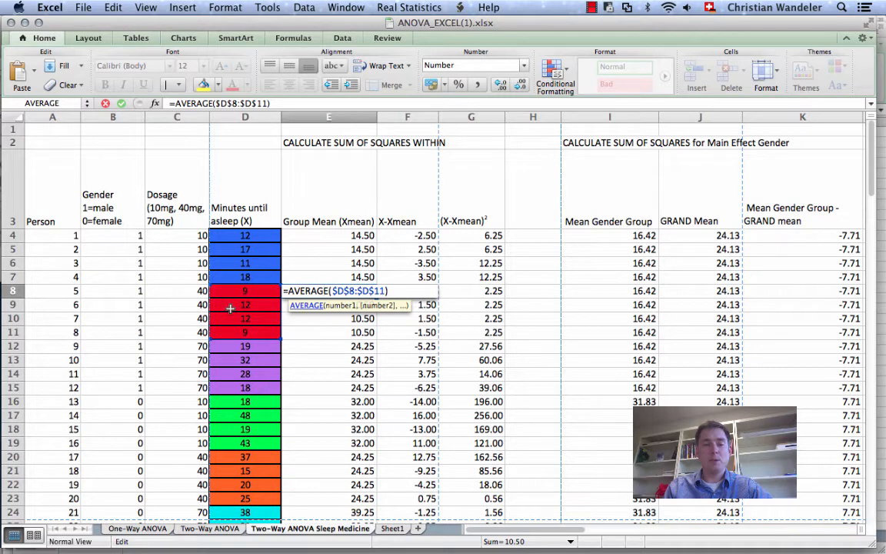
pyautogui.press('Escape')
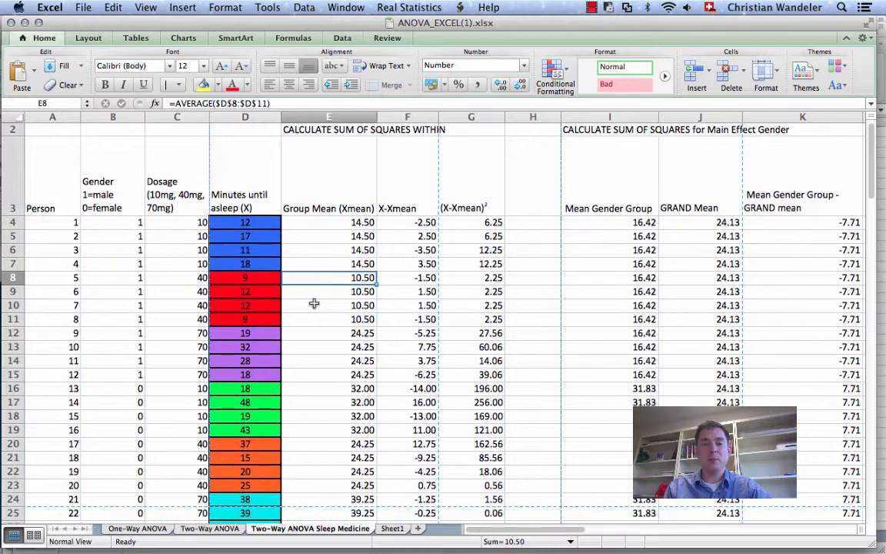
pyautogui.scroll(-4, 333, 371)
pyautogui.scroll(-1, 335, 377)
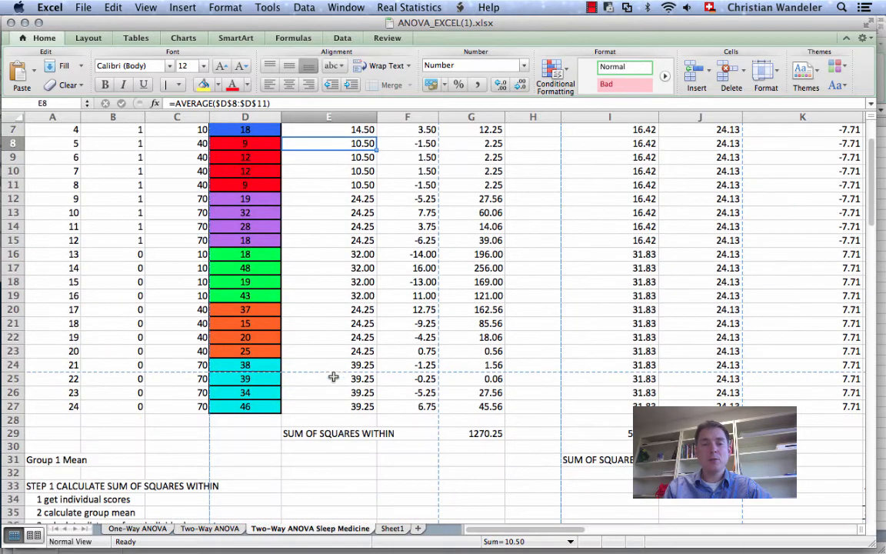
# Inspect the X-Xmean formula in F4 to see how person 1's score is compared with the group mean.
pyautogui.scroll(4, 392, 378)
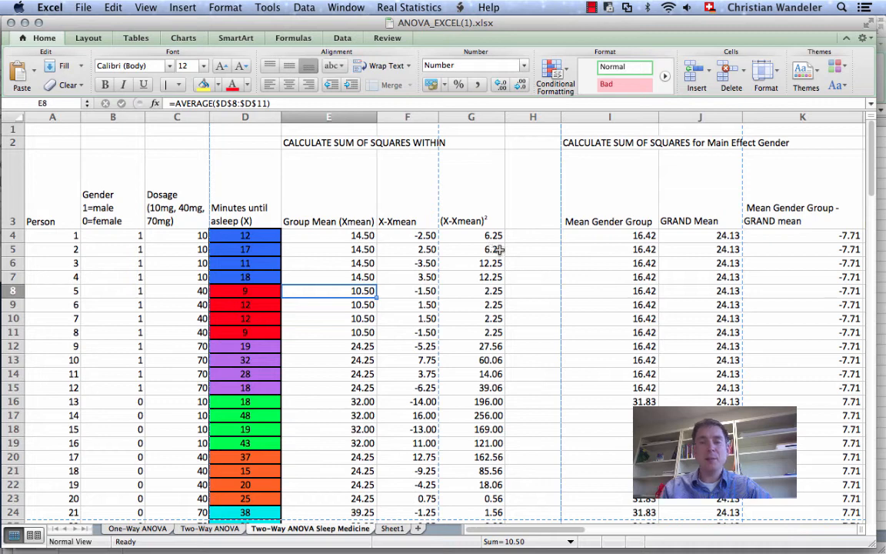
pyautogui.scroll(-1, 498, 249)
pyautogui.click(389, 223)
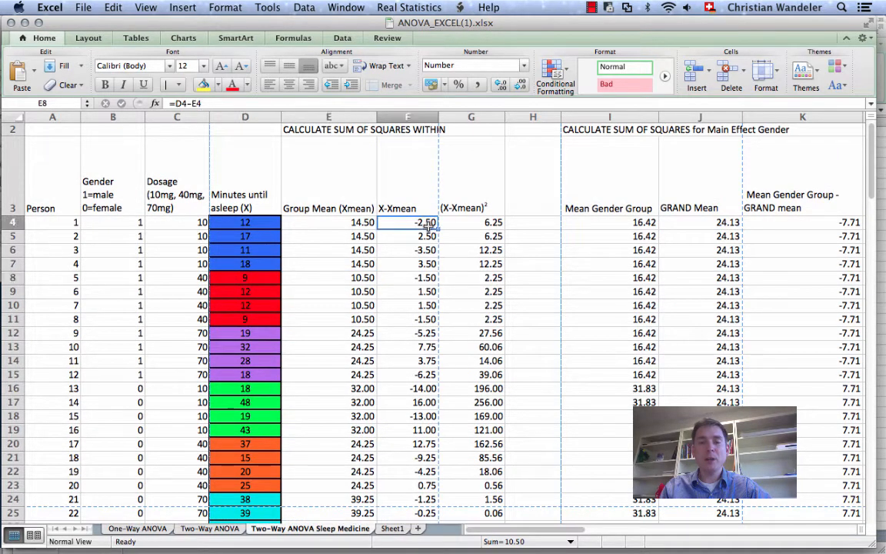
pyautogui.doubleClick(407, 223)
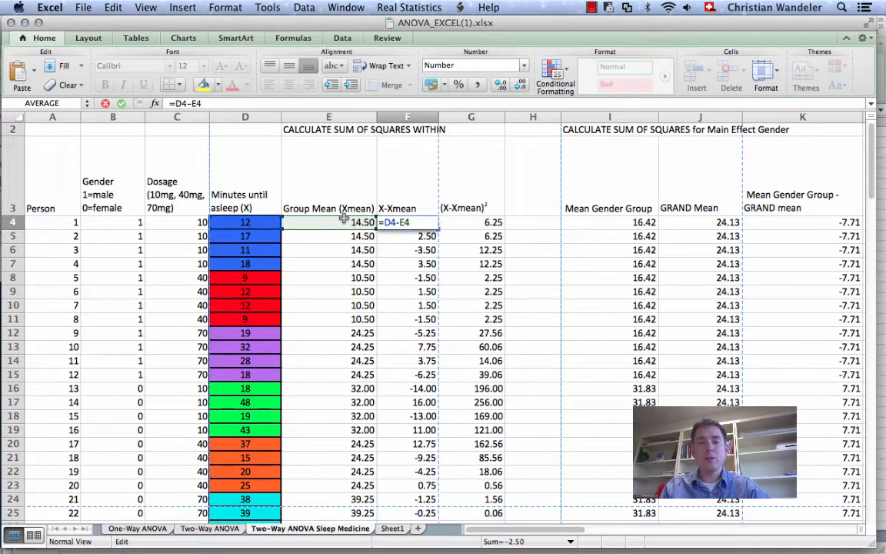
pyautogui.press('Escape')
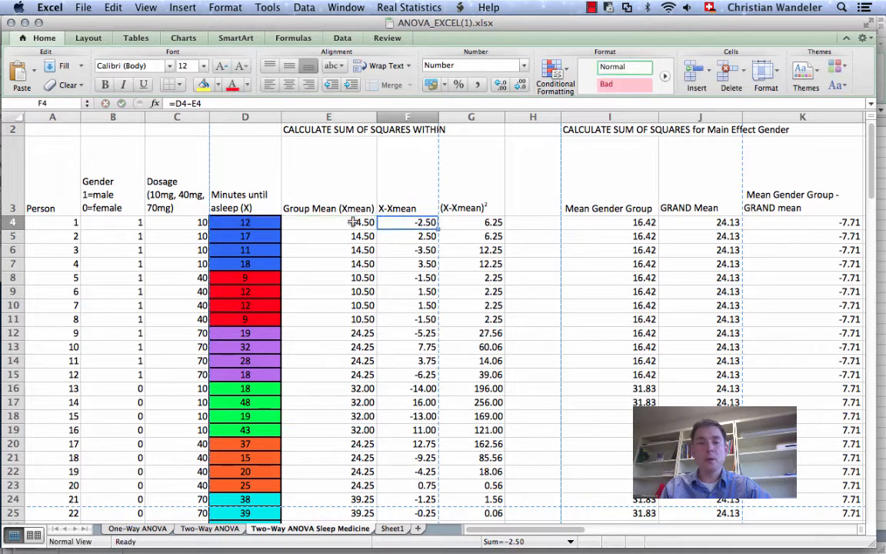
# Inspect person 17's minutes until asleep in D20 and the matching X-Xmean formula in F20.
pyautogui.scroll(-3, 310, 270)
pyautogui.click(244, 317)
pyautogui.click(243, 308)
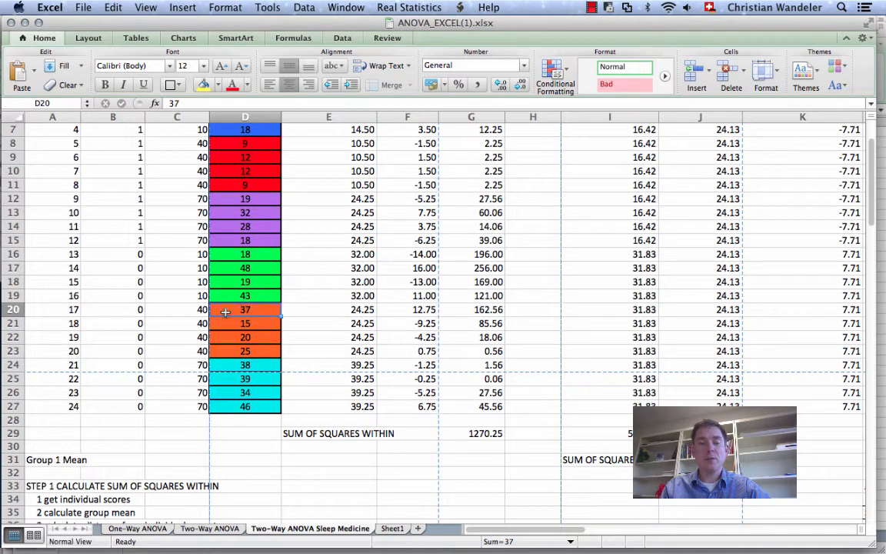
pyautogui.click(420, 310)
pyautogui.doubleClick(420, 311)
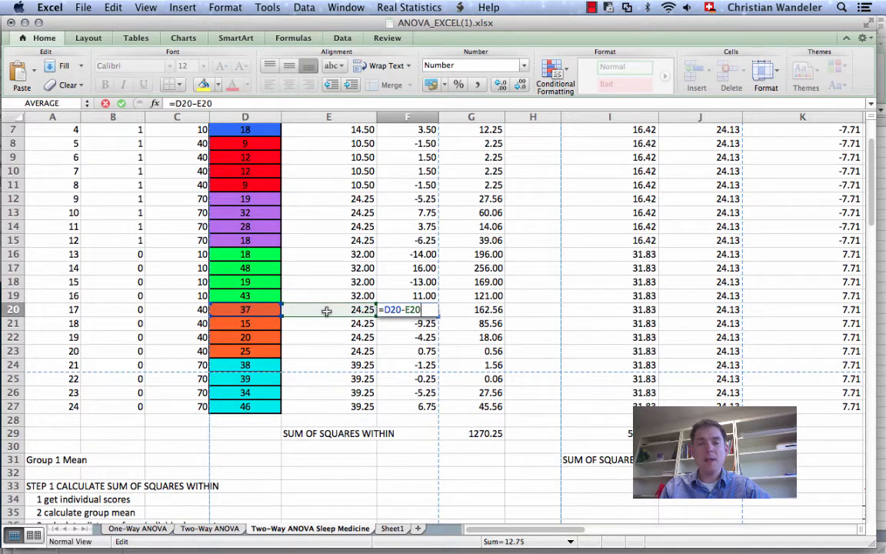
pyautogui.press('Return')
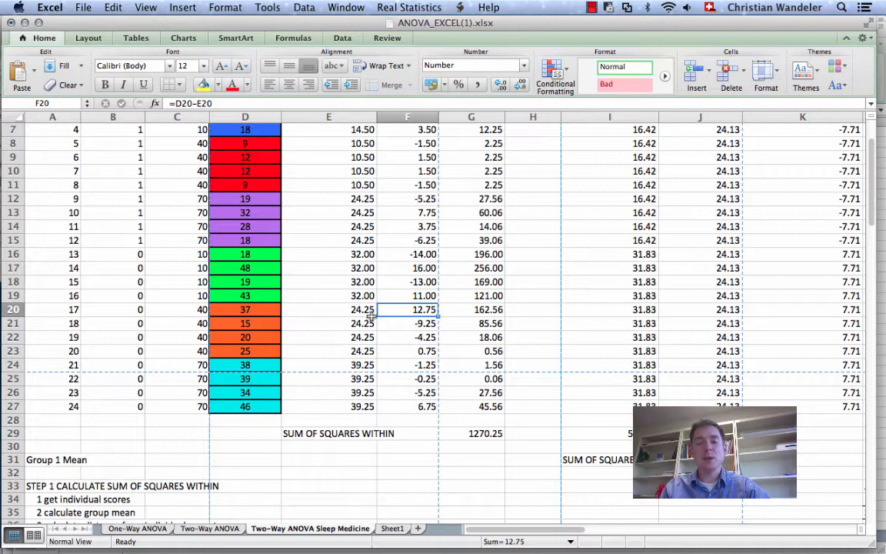
# Look over the squared deviations in column G and inspect the sum of squares within formula in G29.
pyautogui.scroll(3, 430, 314)
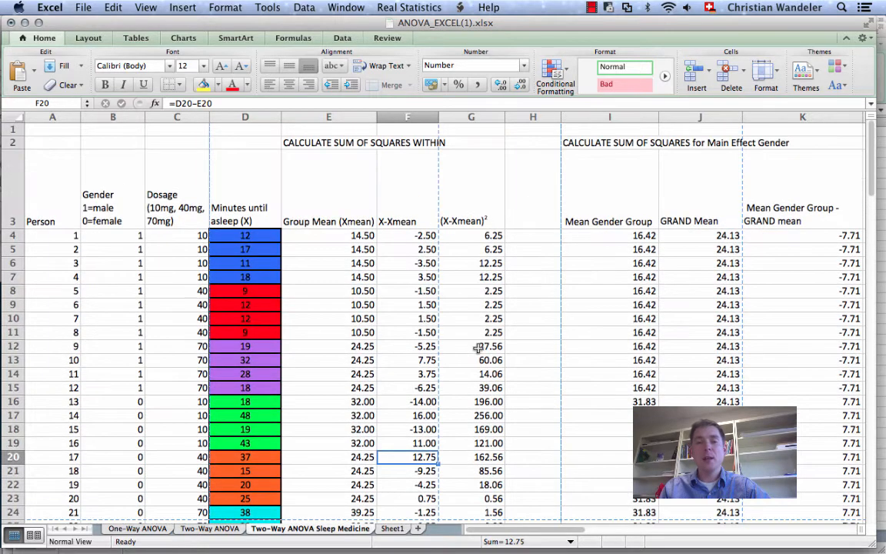
pyautogui.scroll(-3, 462, 369)
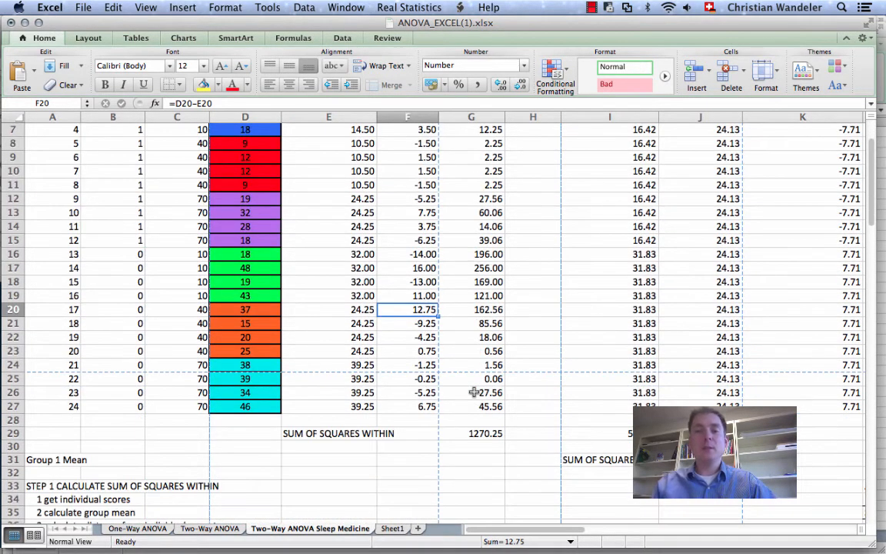
pyautogui.click(481, 434)
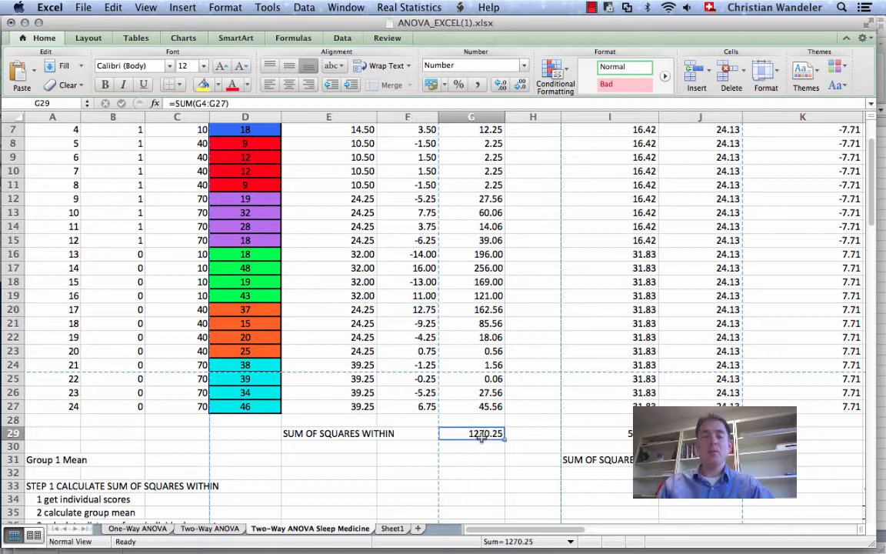
# Inspect the within-groups sum of squares in M40 of the example's ANOVA summary table and view the general table below it.
pyautogui.scroll(-3, 481, 438)
pyautogui.hscroll(10, 482, 438)
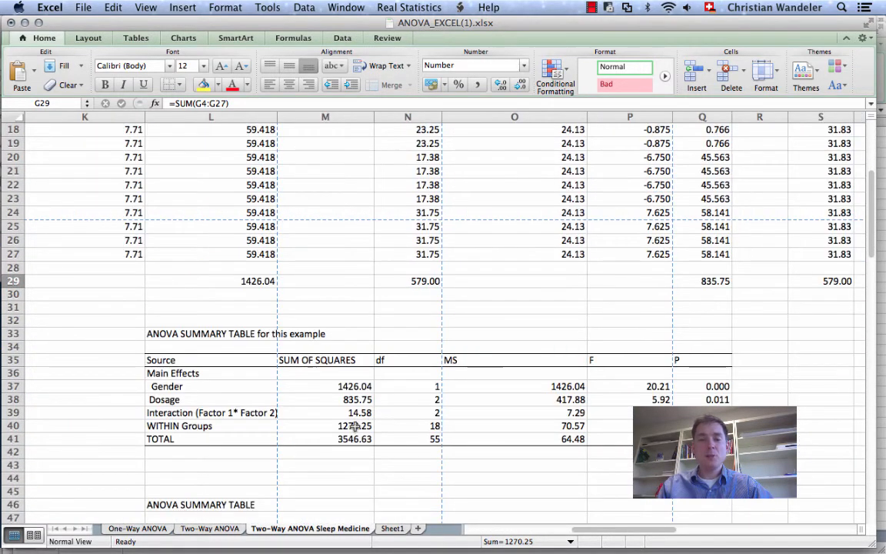
pyautogui.click(355, 426)
pyautogui.scroll(-3, 355, 427)
pyautogui.scroll(-2, 354, 425)
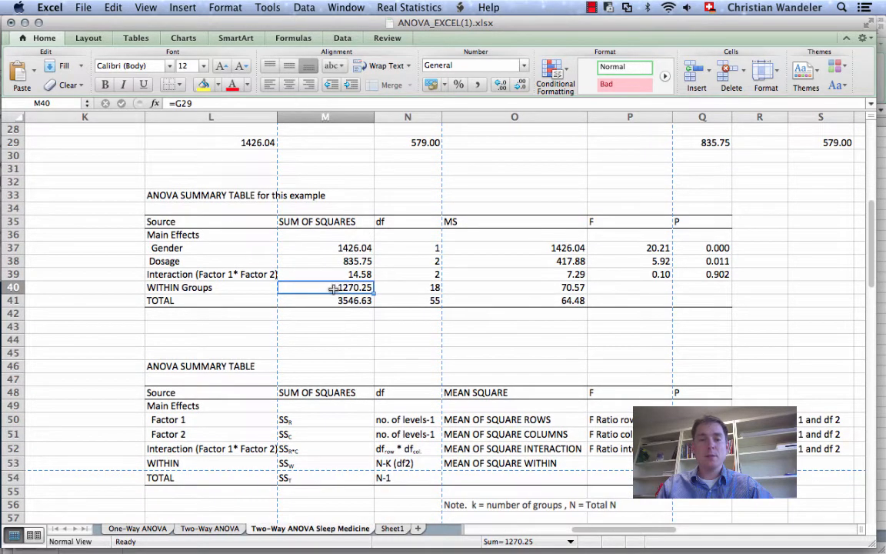
# Check the within-groups degrees of freedom in N40 against the N-K rule and the note defining k and N.
pyautogui.click(419, 287)
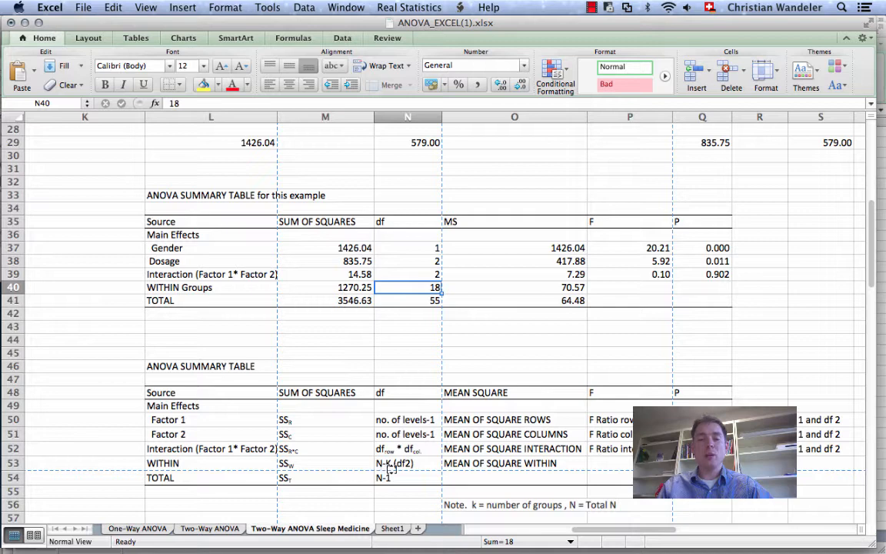
pyautogui.hscroll(-10, 391, 471)
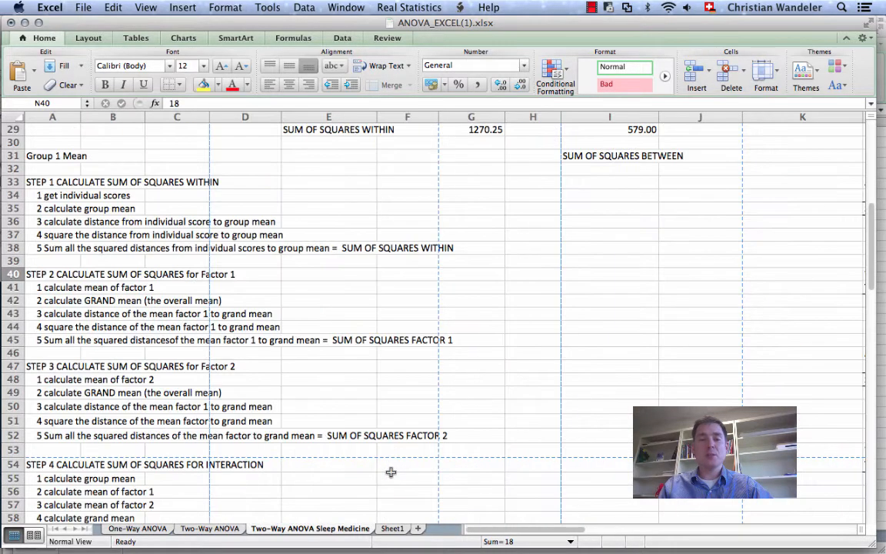
pyautogui.scroll(2, 392, 471)
pyautogui.hscroll(10, 516, 479)
pyautogui.scroll(-2, 525, 480)
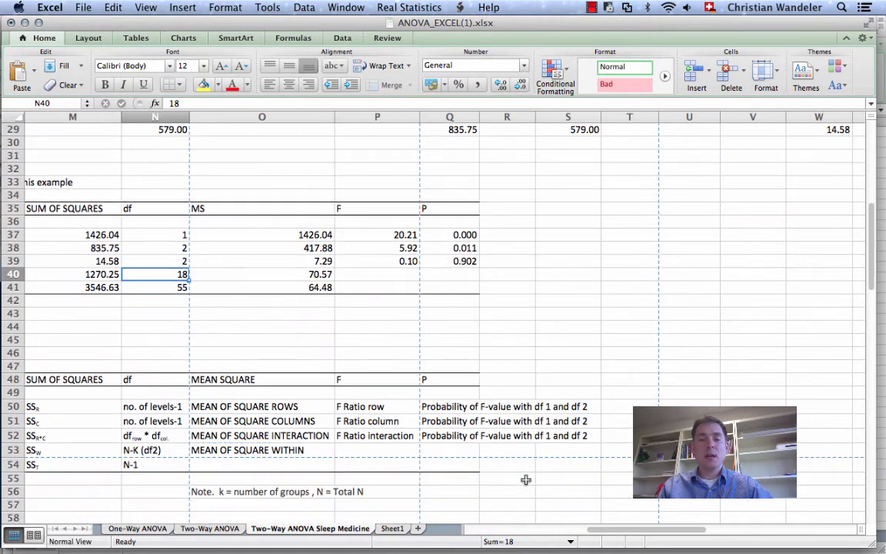
pyautogui.scroll(-1, 526, 480)
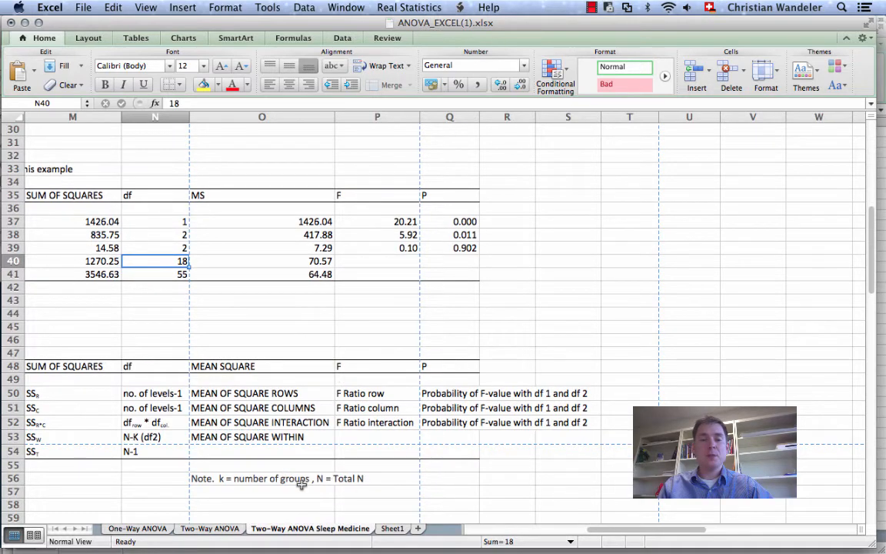
# Return to the data rows and look over the sum of squares columns for the main effect of gender.
pyautogui.hscroll(-10, 301, 482)
pyautogui.hscroll(3, 301, 484)
pyautogui.scroll(-1, 300, 484)
pyautogui.hscroll(3, 524, 457)
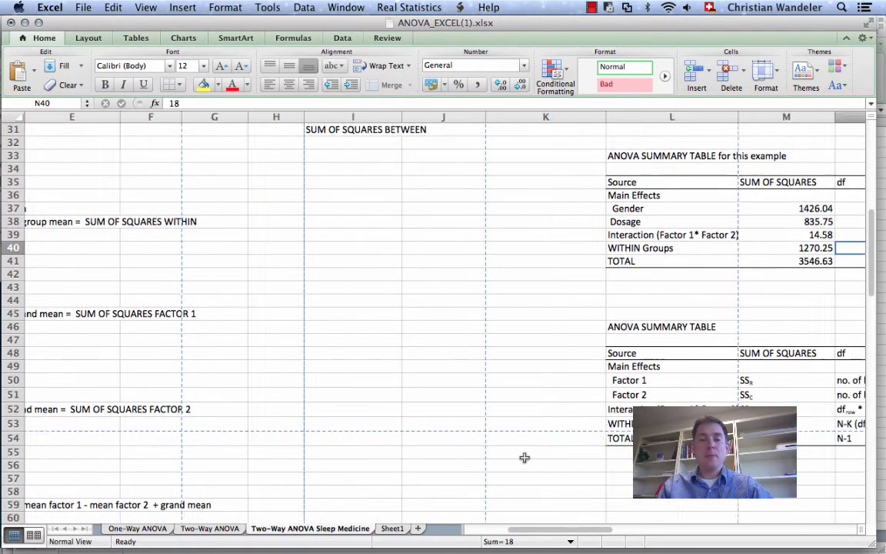
pyautogui.scroll(6, 524, 457)
pyautogui.scroll(5, 524, 457)
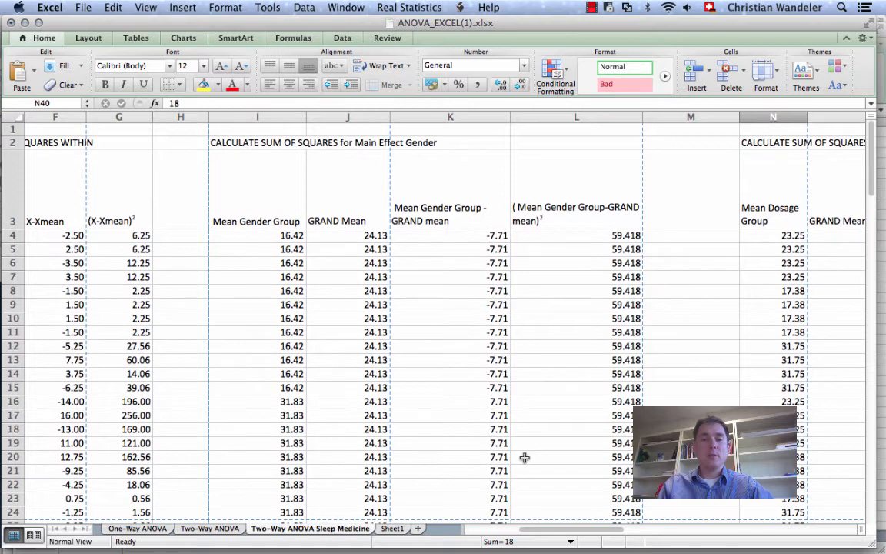
pyautogui.hscroll(-2, 524, 457)
pyautogui.hscroll(-1, 524, 457)
pyautogui.scroll(-1, 524, 457)
pyautogui.hscroll(1, 524, 457)
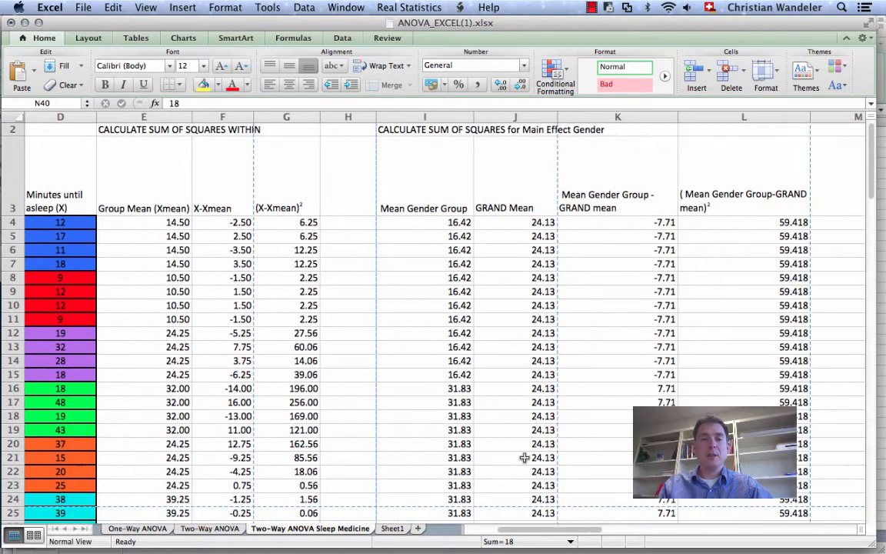
pyautogui.hscroll(2, 524, 457)
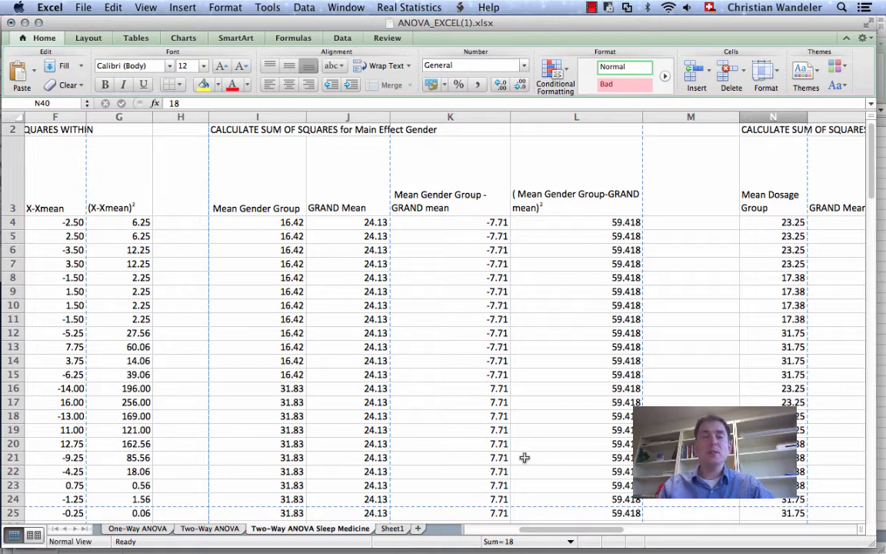
pyautogui.scroll(-2, 524, 457)
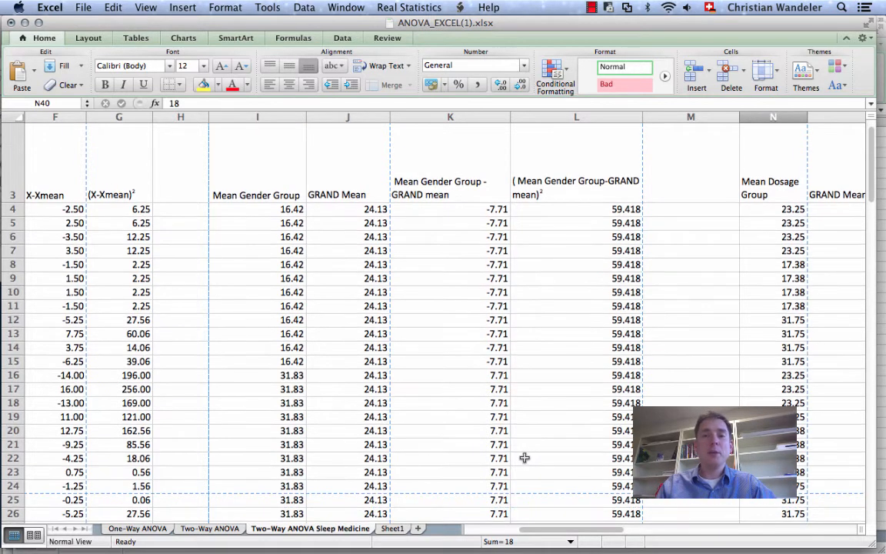
pyautogui.scroll(1, 523, 457)
pyautogui.scroll(-1, 524, 457)
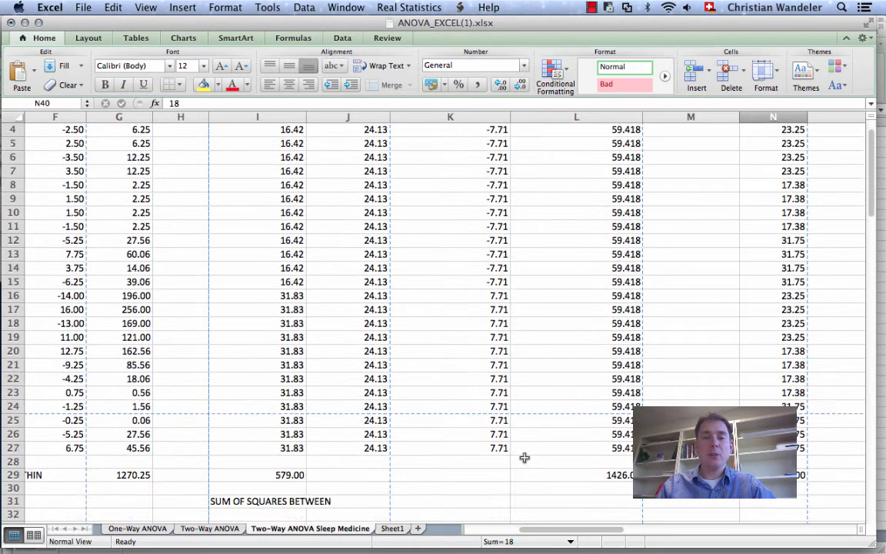
# Inspect the mean gender group formula in I4 and select the male group's means in I4:I15.
pyautogui.scroll(1, 524, 458)
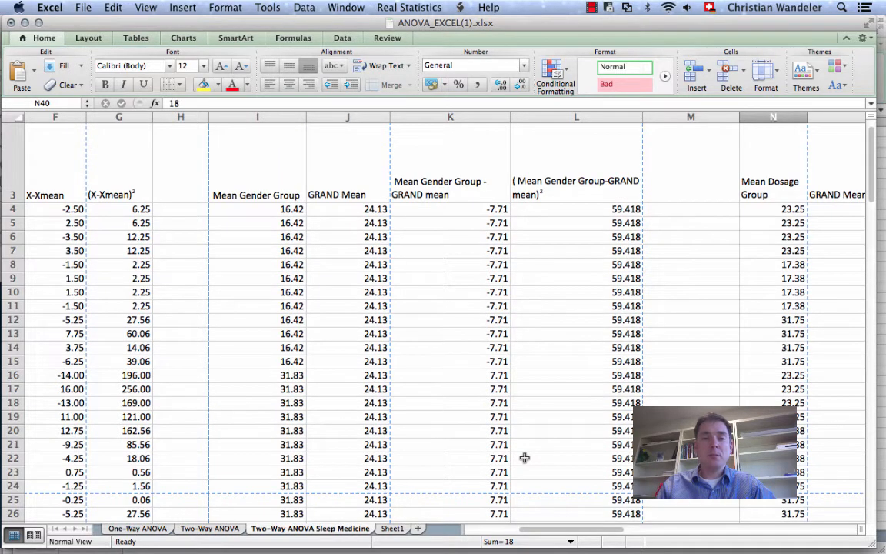
pyautogui.click(262, 208)
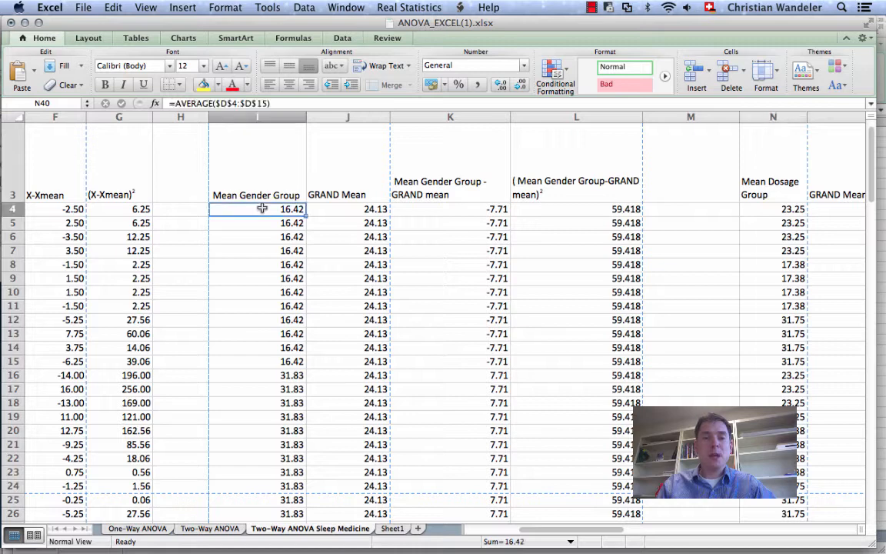
pyautogui.moveTo(262, 209); pyautogui.dragTo(258, 366)
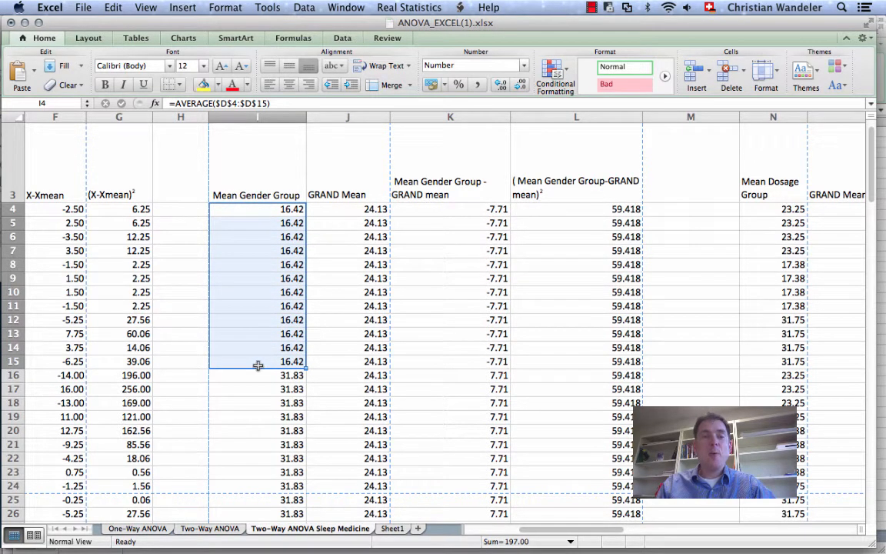
# Inspect the grand mean formula in J4 and the range of minutes until asleep it averages.
pyautogui.moveTo(356, 209); pyautogui.dragTo(350, 439)
pyautogui.doubleClick(359, 208)
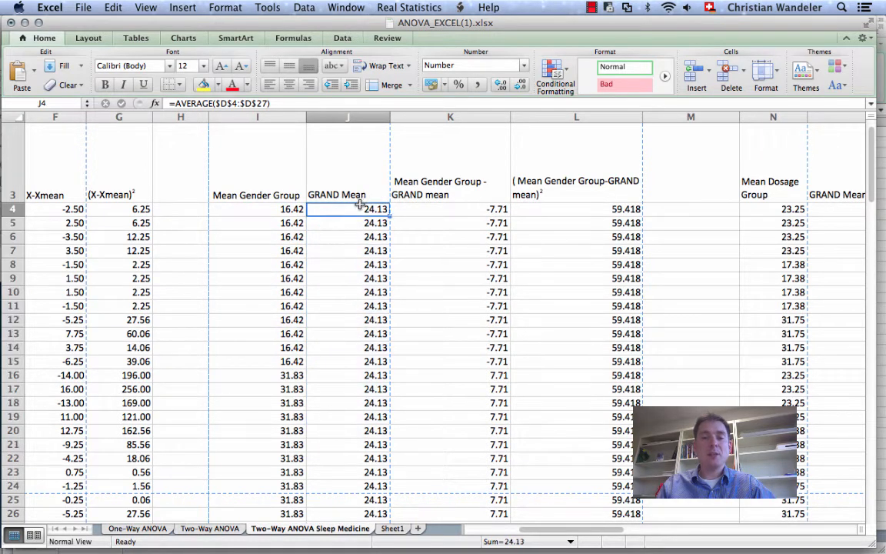
pyautogui.hscroll(-5, 307, 319)
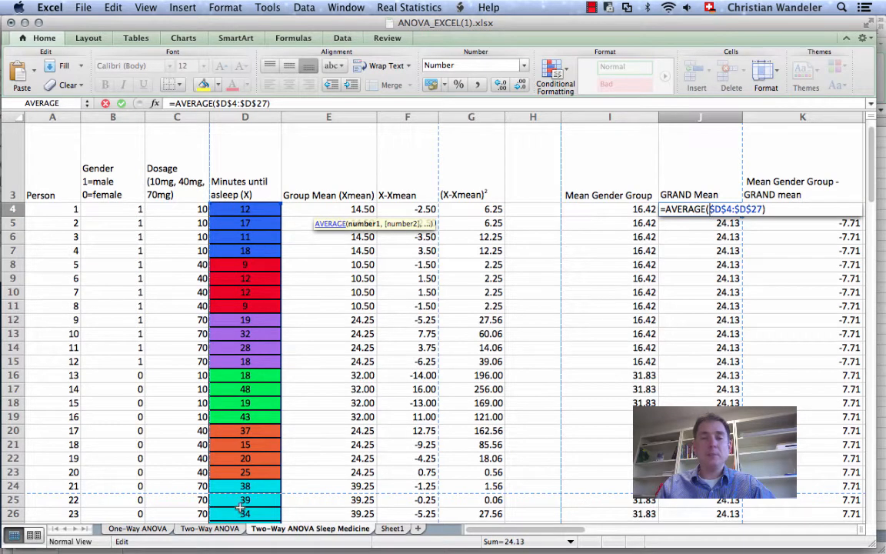
pyautogui.press('Escape')
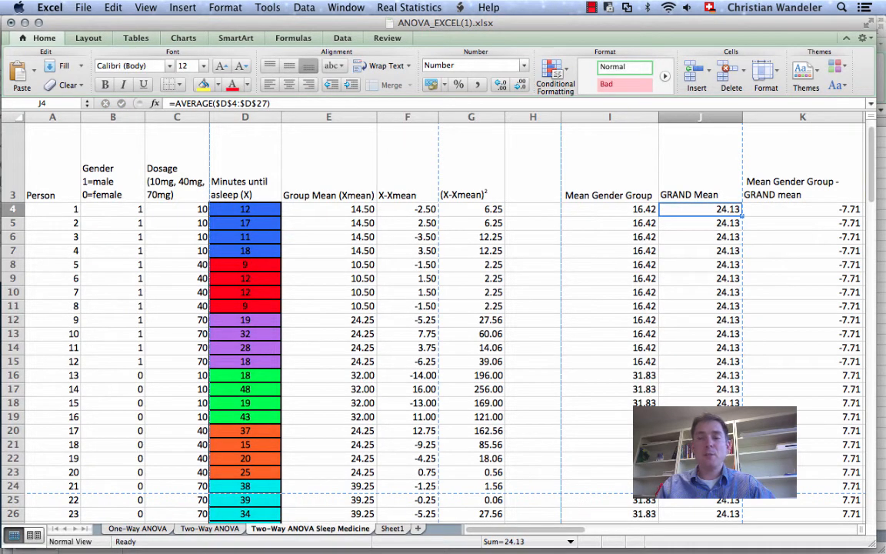
# Highlight the male and female gender means in column I and inspect the formula for their distance to the grand mean in K4.
pyautogui.moveTo(608, 209); pyautogui.dragTo(614, 361)
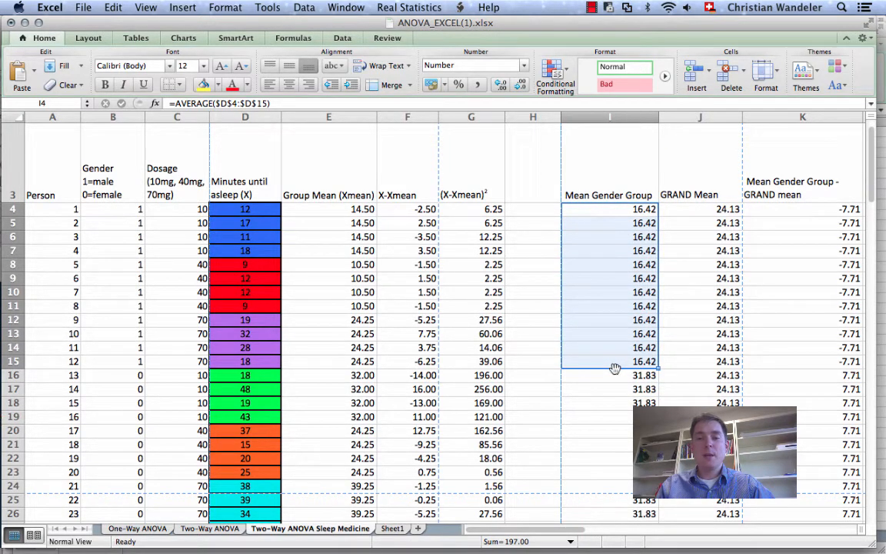
pyautogui.moveTo(600, 387); pyautogui.dragTo(604, 514)
pyautogui.scroll(3, 768, 246)
pyautogui.hscroll(2, 768, 246)
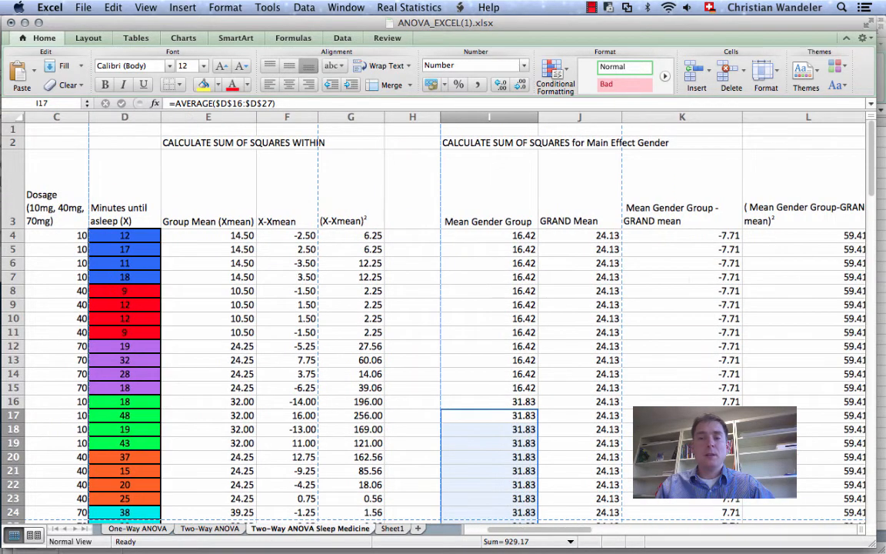
pyautogui.click(693, 235)
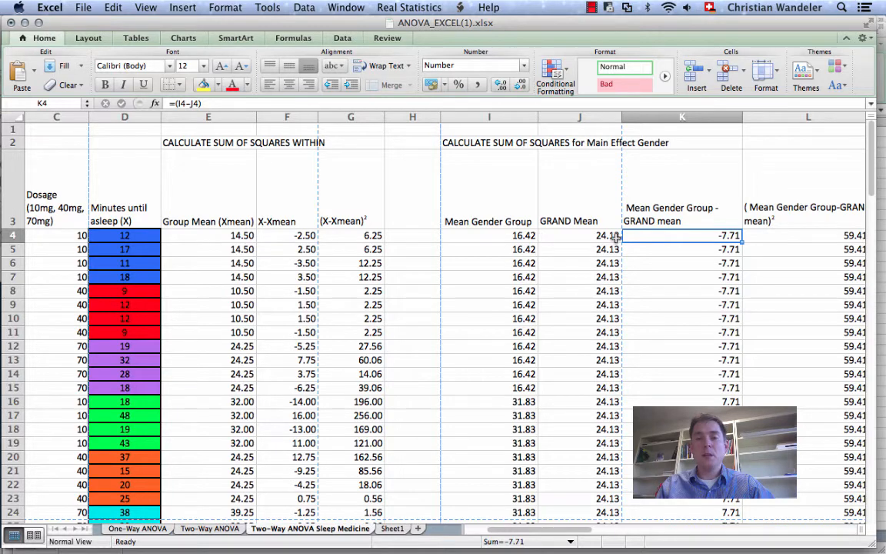
# Look over the gender mean distances in column K and their squares in column L through row 27.
pyautogui.hscroll(1, 738, 258)
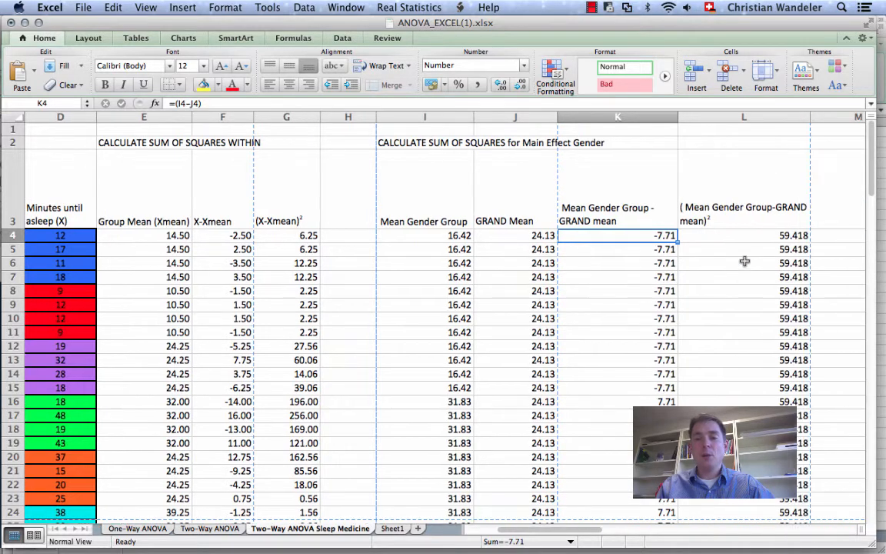
pyautogui.scroll(-5, 787, 271)
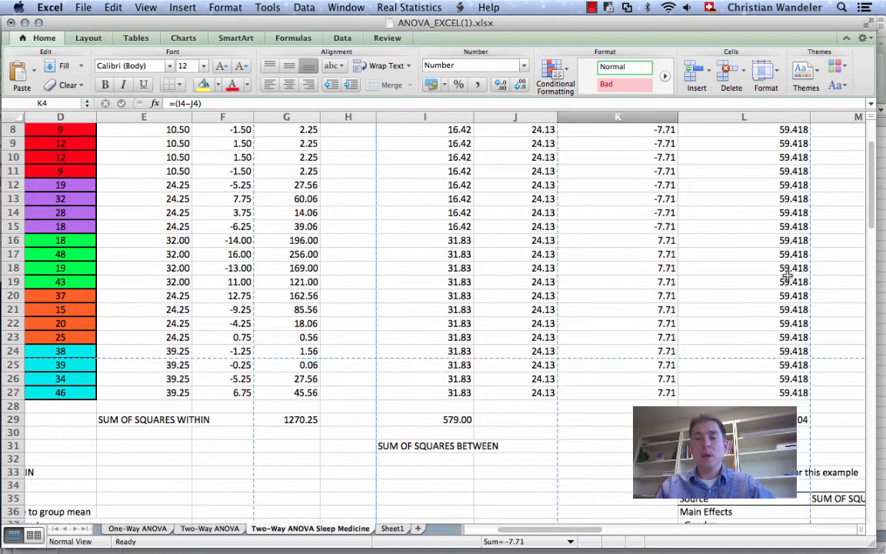
pyautogui.scroll(5, 649, 314)
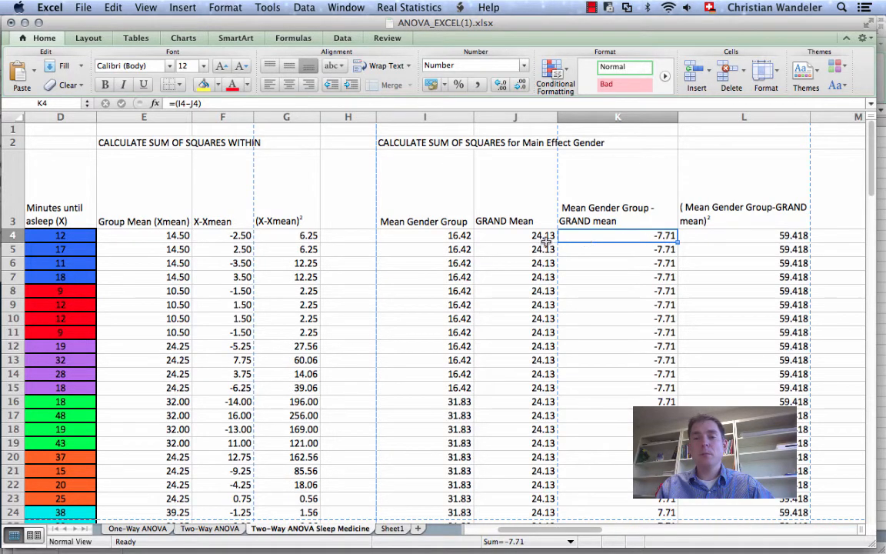
pyautogui.scroll(-5, 597, 303)
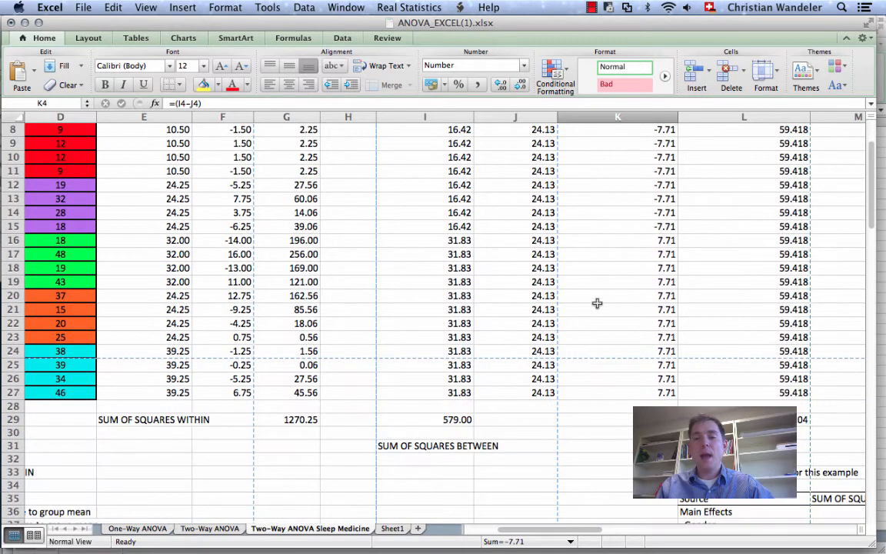
# Inspect the female group's distance formula in K16, the squared distance formula in L4 and the column L total in row 29.
pyautogui.click(623, 241)
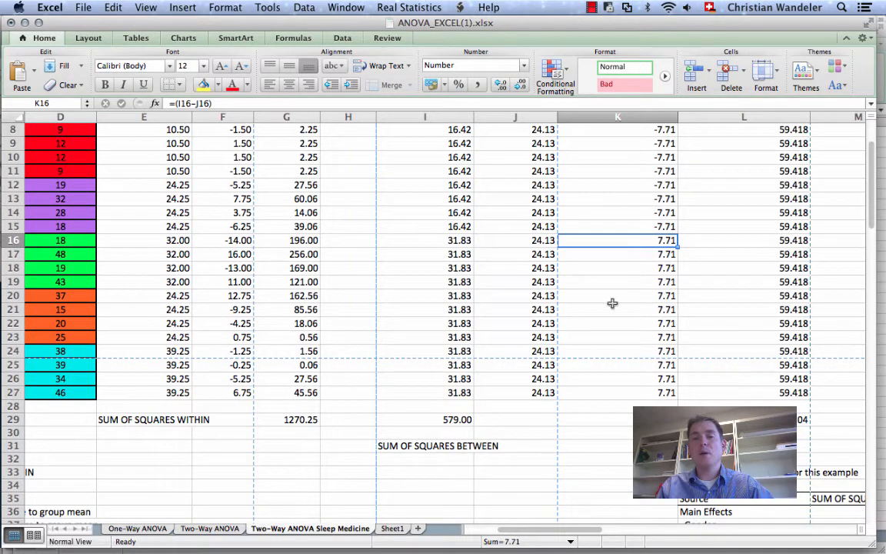
pyautogui.hscroll(2, 625, 327)
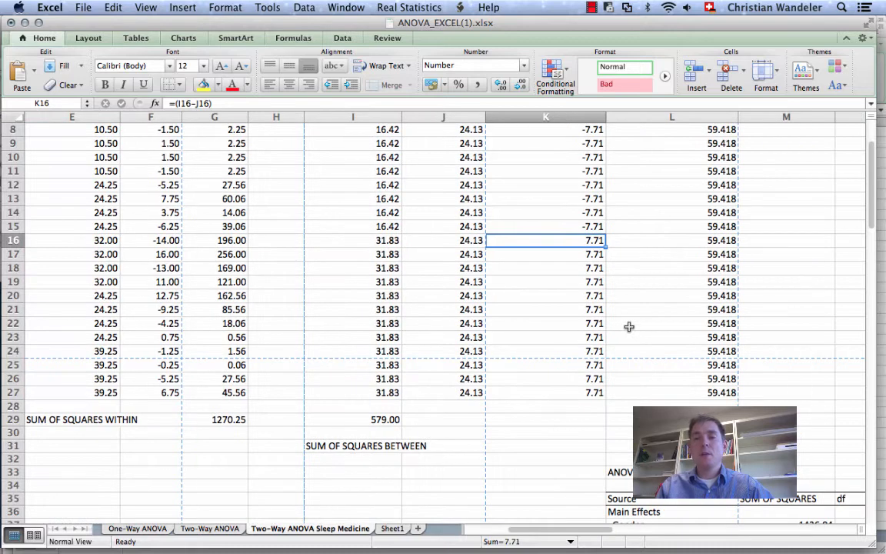
pyautogui.scroll(4, 670, 262)
pyautogui.click(676, 239)
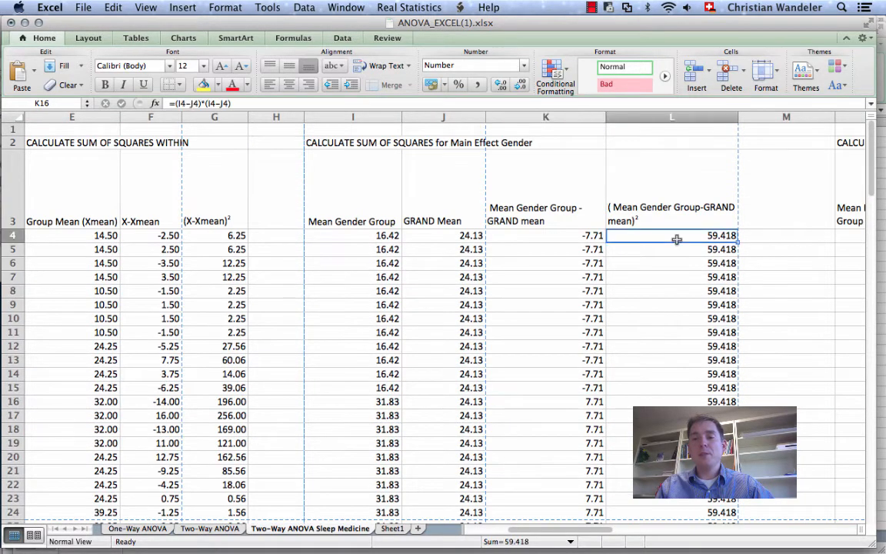
pyautogui.scroll(-8, 676, 238)
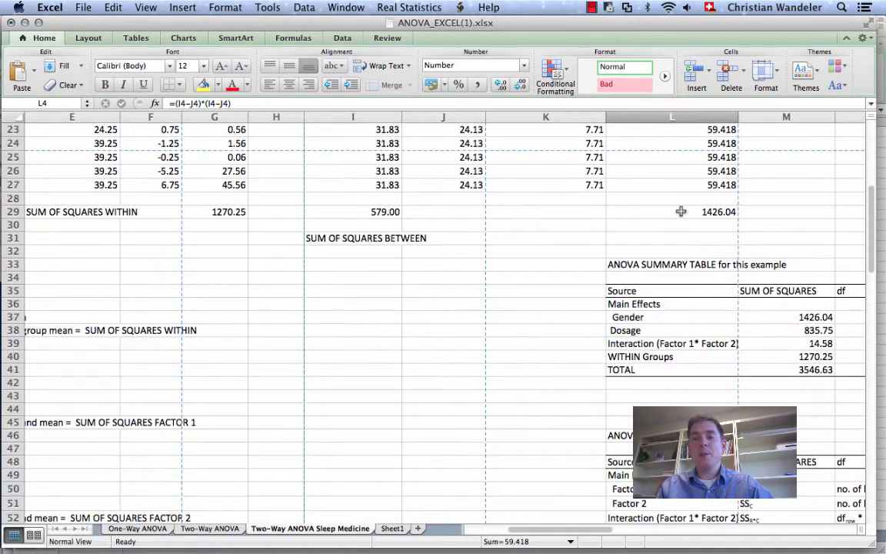
# Inspect Gender's sum of squares and df in the example ANOVA summary table, comparing df with the Factor 1 rule in N50.
pyautogui.hscroll(6, 710, 234)
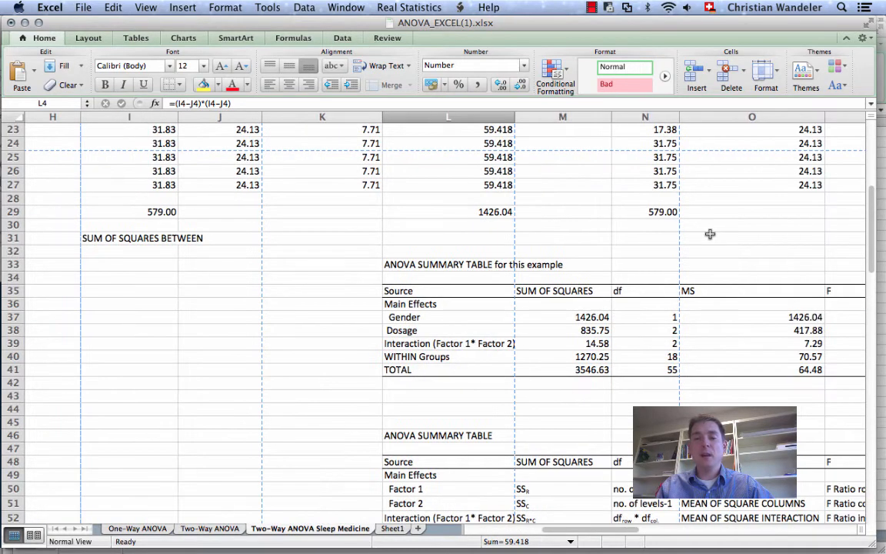
pyautogui.scroll(-2, 374, 320)
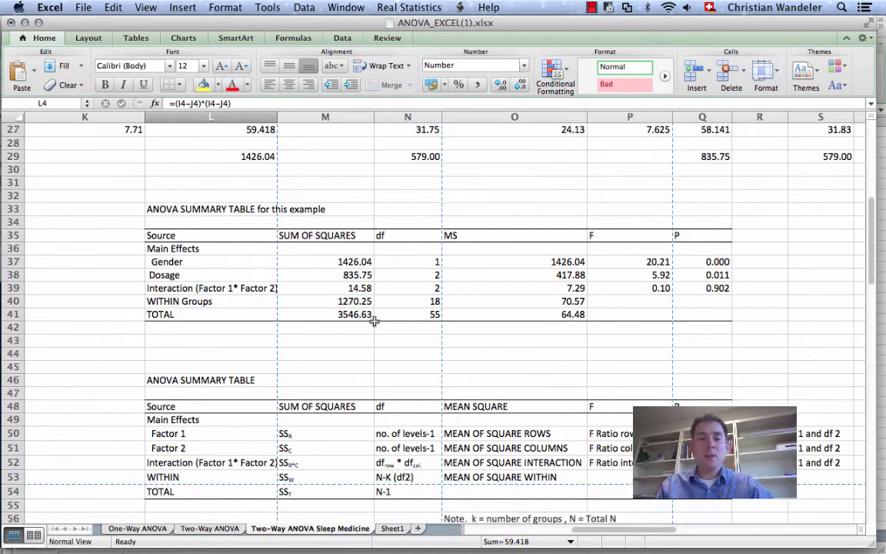
pyautogui.click(331, 261)
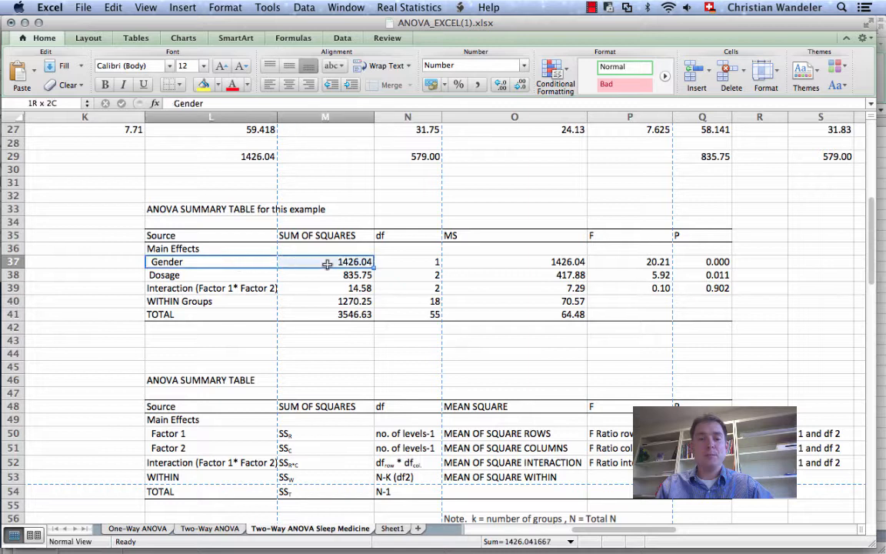
pyautogui.click(408, 262)
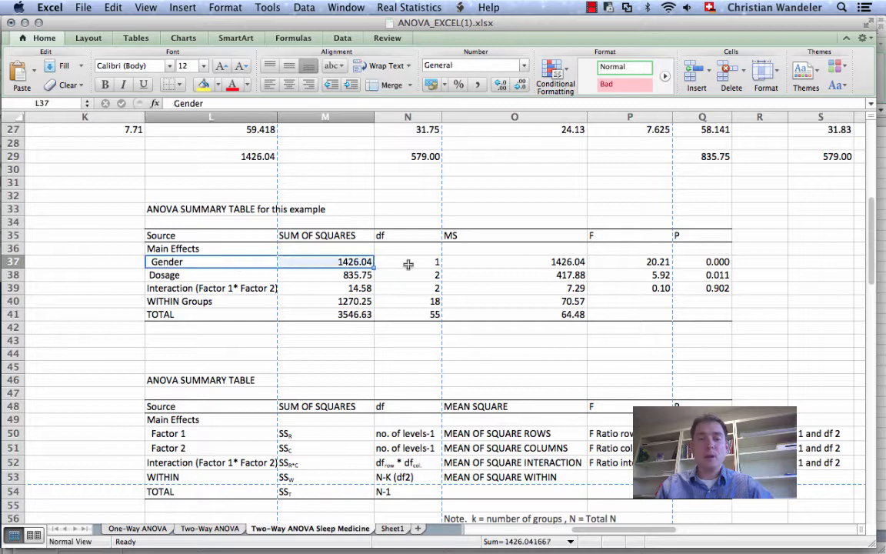
pyautogui.click(390, 432)
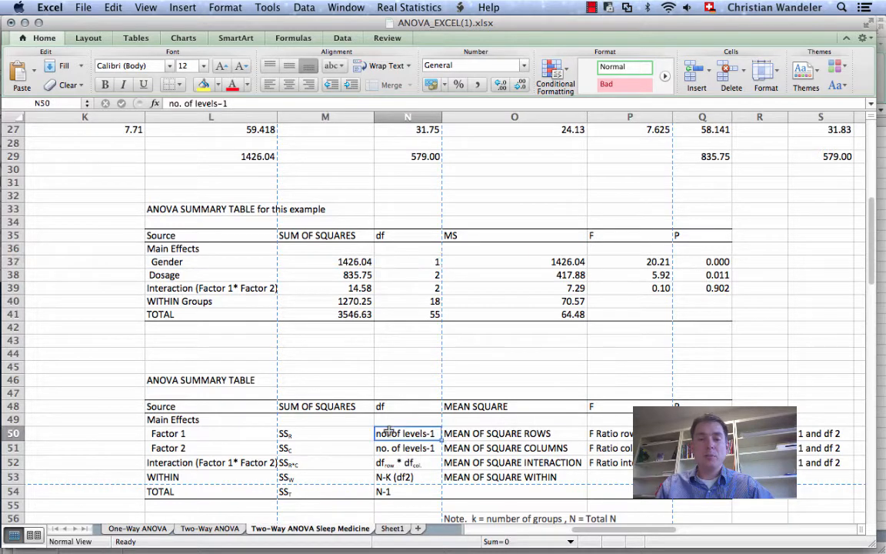
pyautogui.click(412, 262)
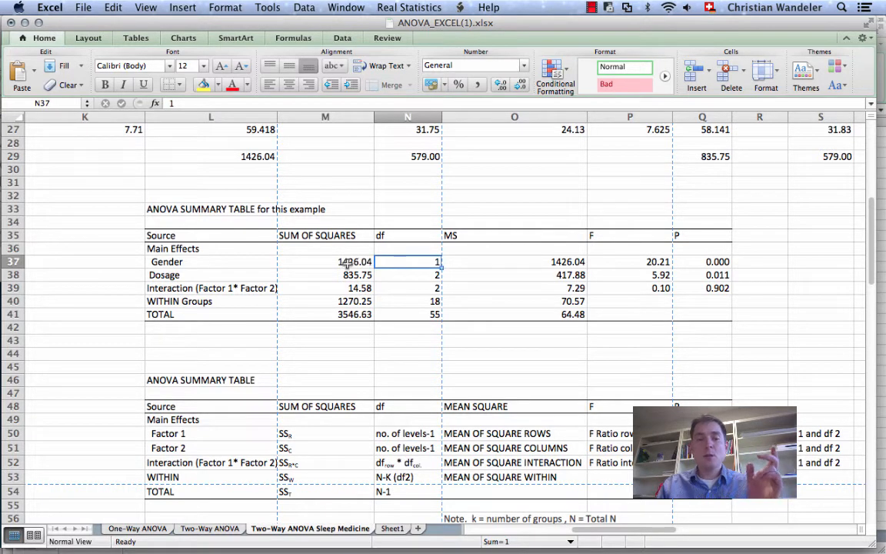
# Inspect the Gender mean square formula in O37 and the cells used by its F ratio formula in P37.
pyautogui.click(499, 263)
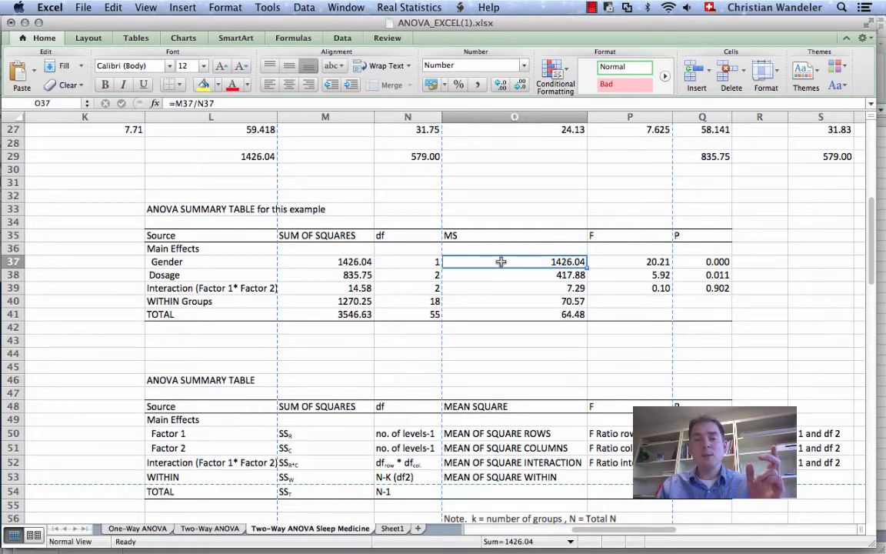
pyautogui.click(551, 280)
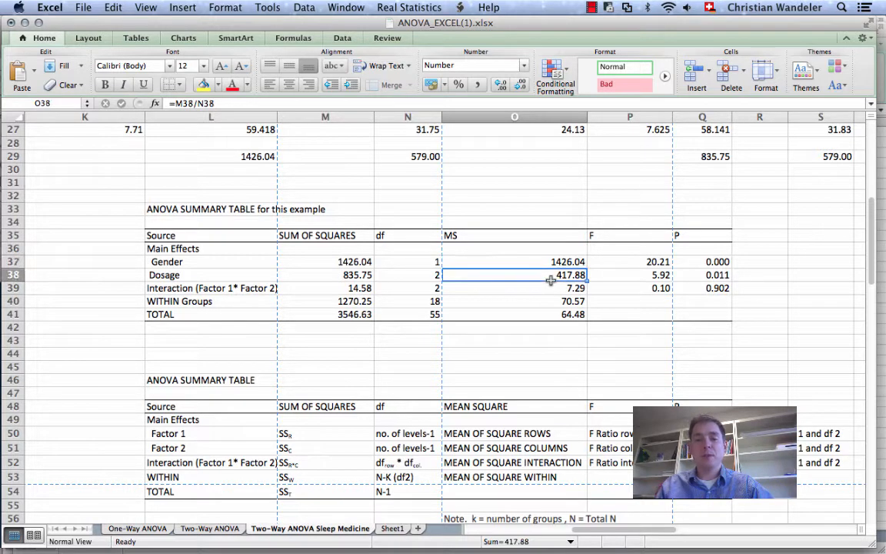
pyautogui.click(537, 263)
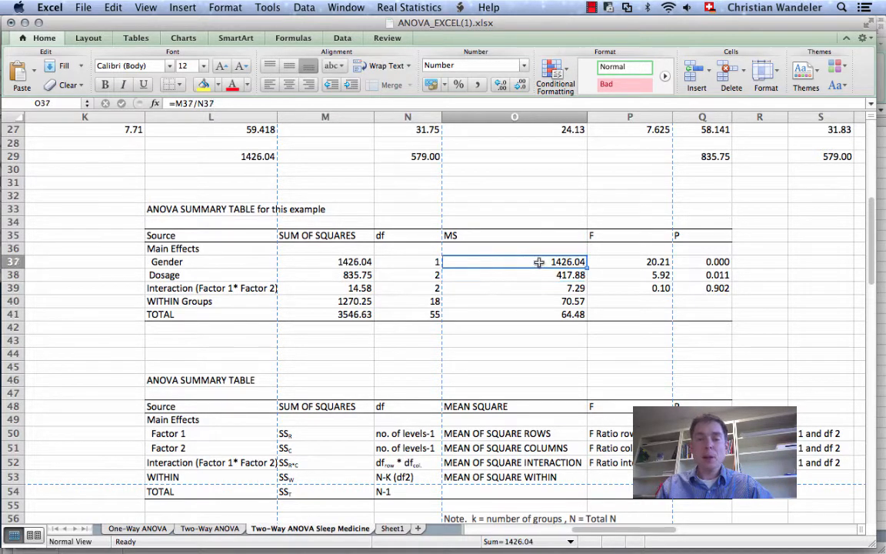
pyautogui.click(630, 262)
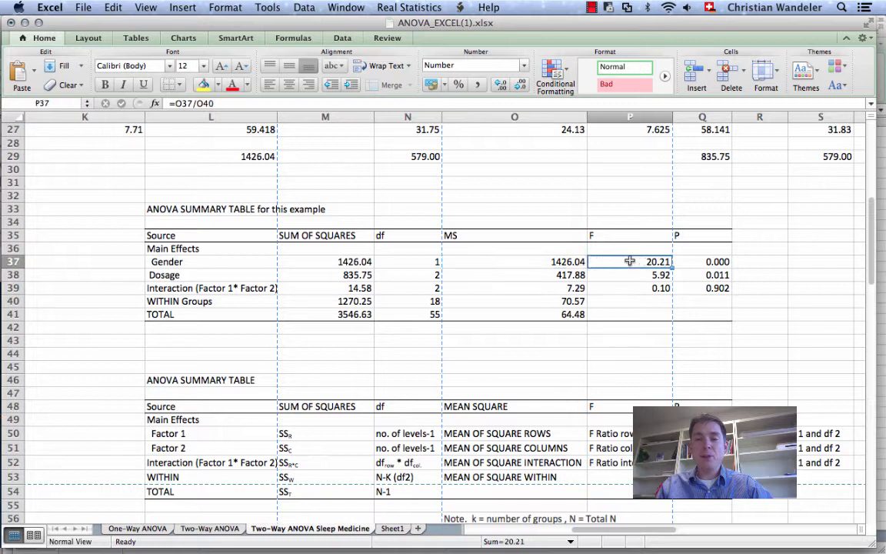
pyautogui.doubleClick(629, 261)
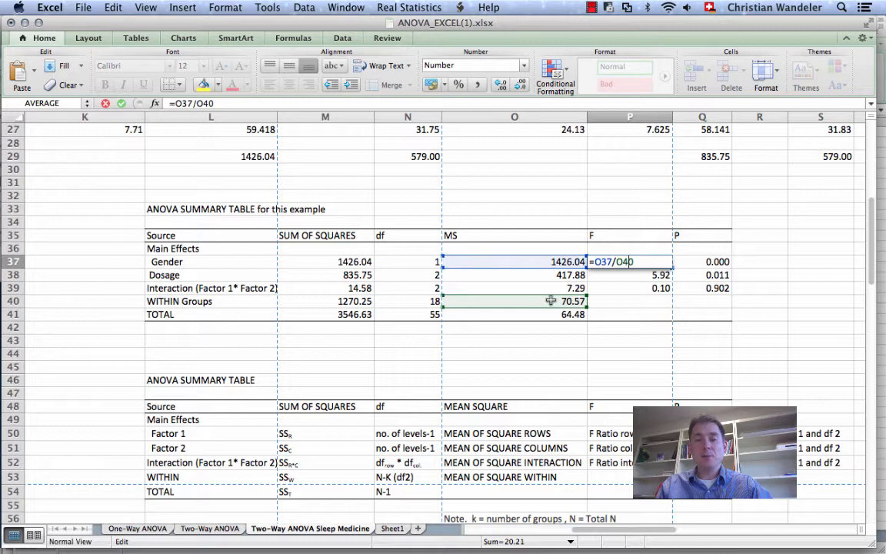
pyautogui.press('Return')
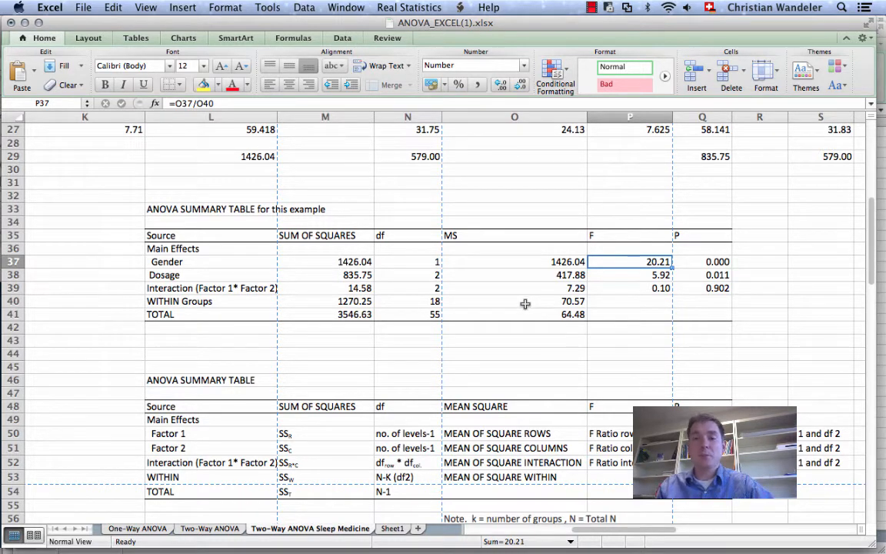
# Go to the Main Effect Dosage section and highlight the first dosage group's means in N4:N7 and N16:N19.
pyautogui.scroll(1, 525, 304)
pyautogui.scroll(10, 524, 304)
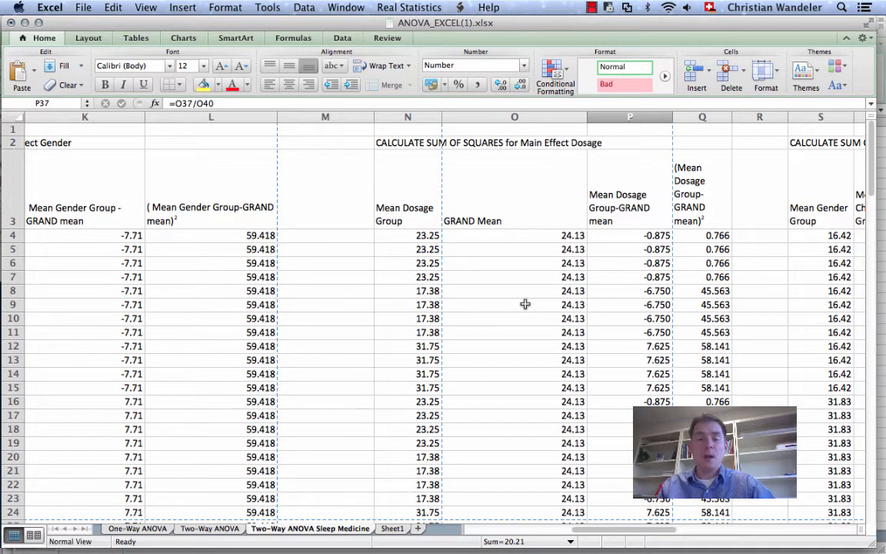
pyautogui.scroll(-1, 391, 256)
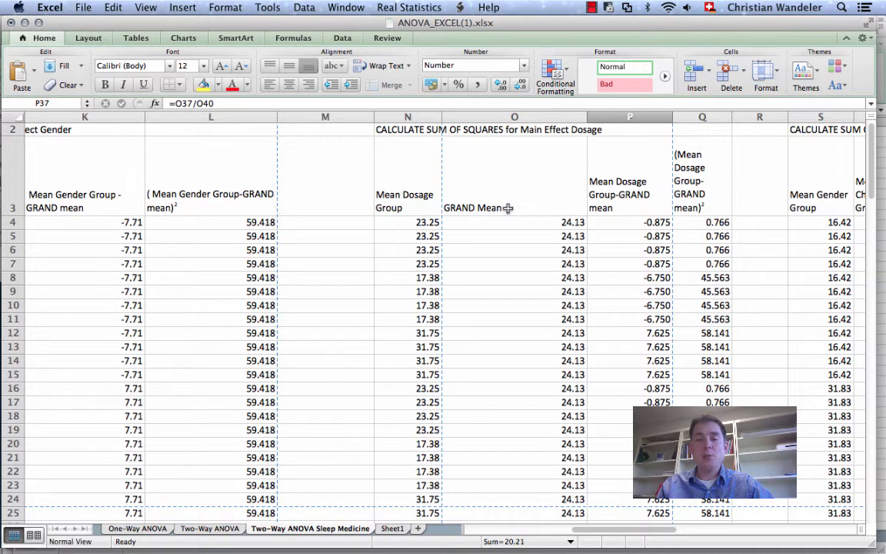
pyautogui.moveTo(508, 207); pyautogui.dragTo(531, 198)
pyautogui.click(405, 220)
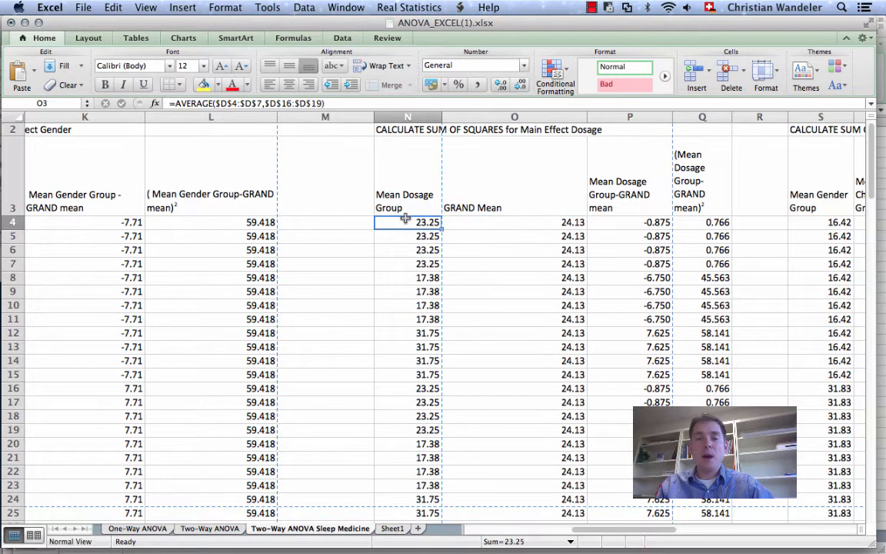
pyautogui.scroll(-1, 406, 219)
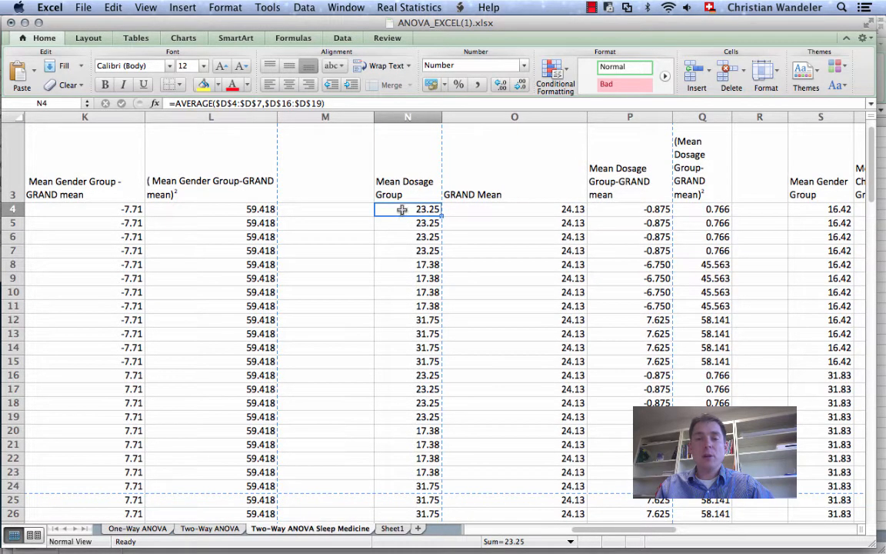
pyautogui.moveTo(402, 210); pyautogui.dragTo(406, 253)
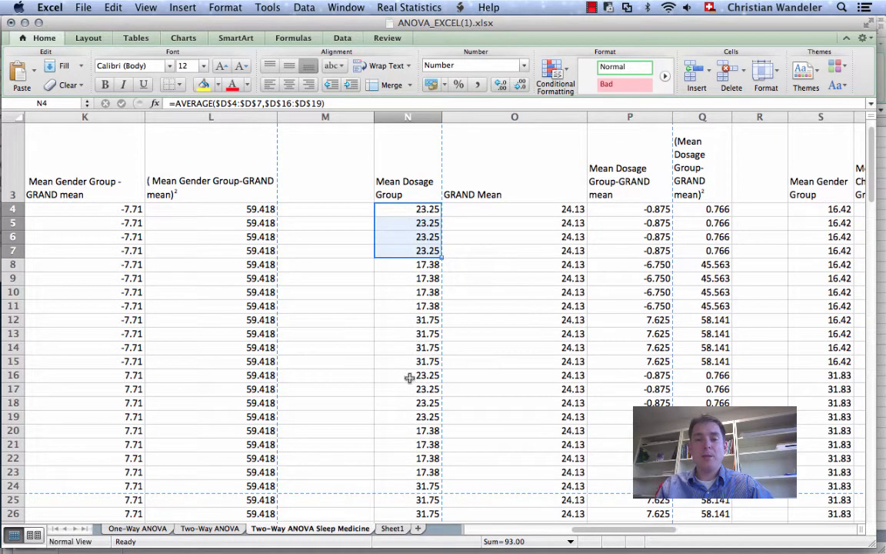
pyautogui.moveTo(410, 375); pyautogui.dragTo(411, 415)
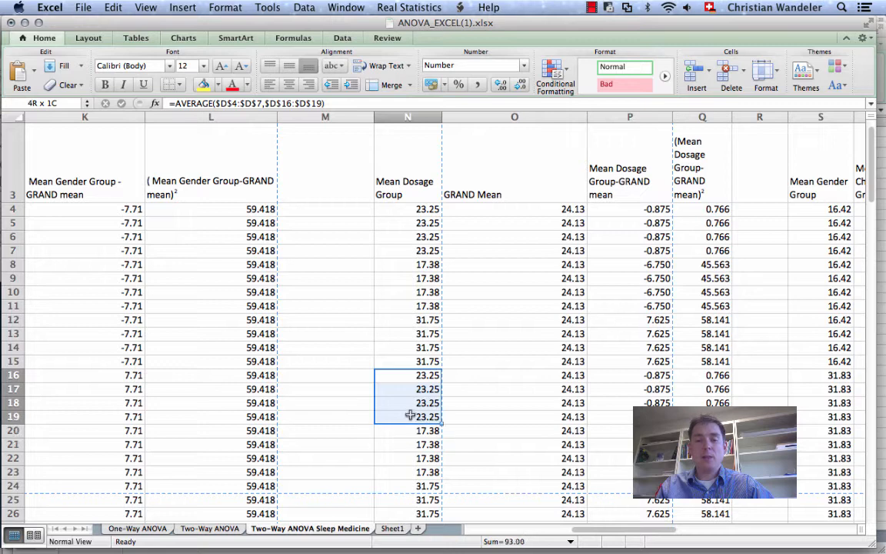
# Open the mean dosage group formula in N4 and examine which minutes-until-asleep ranges in column D it averages.
pyautogui.doubleClick(392, 209)
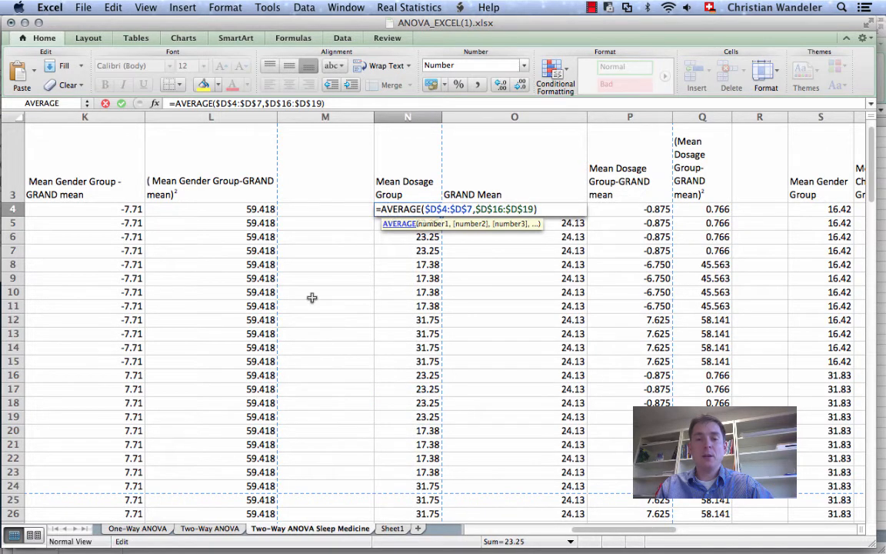
pyautogui.hscroll(-10, 311, 297)
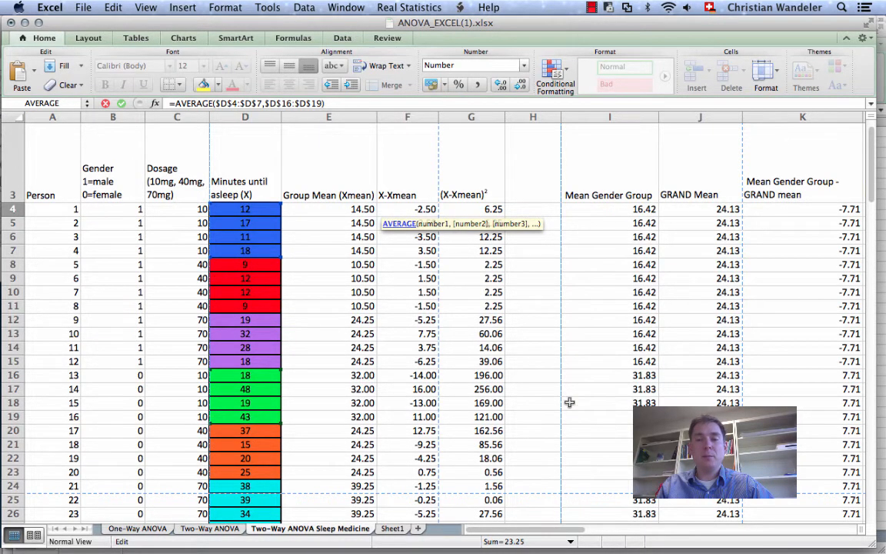
pyautogui.hscroll(10, 570, 401)
pyautogui.press('Return')
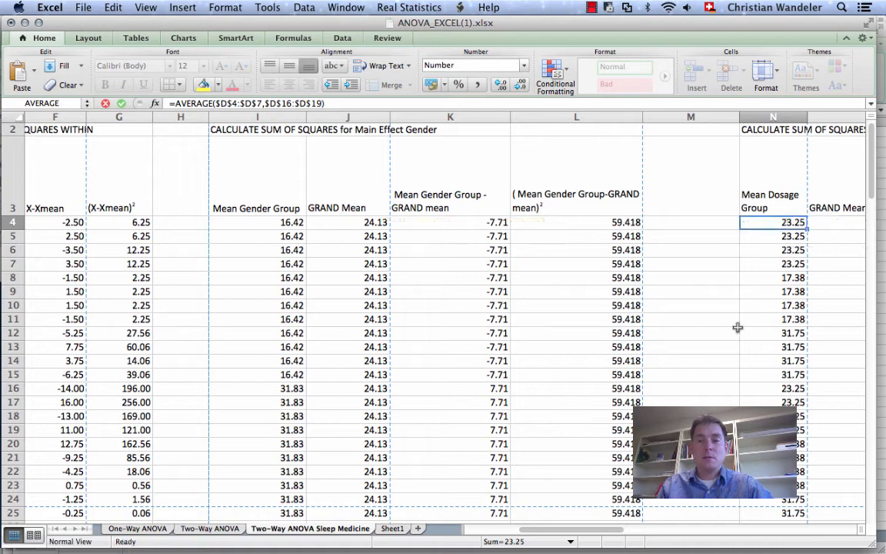
# Highlight the 40 mg and 70 mg dosage group means in column N for both genders, through row 27.
pyautogui.hscroll(3, 754, 285)
pyautogui.hscroll(5, 768, 263)
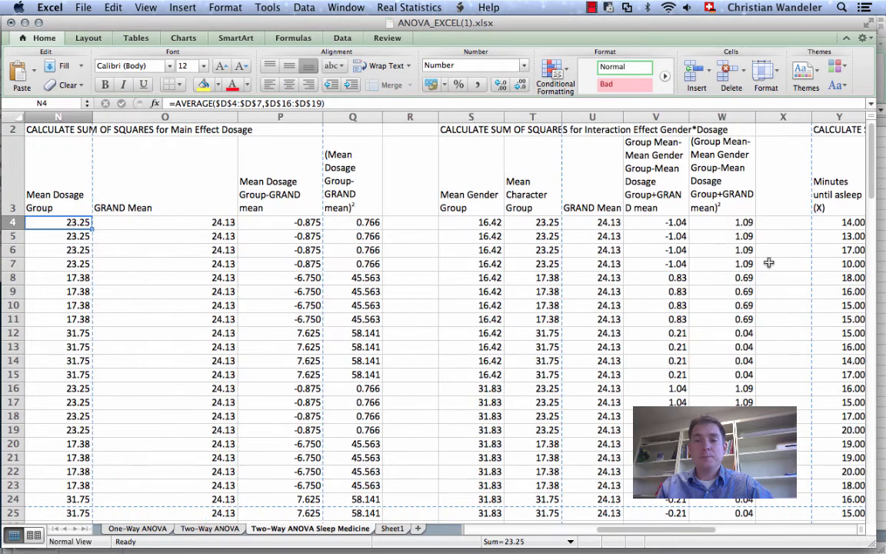
pyautogui.hscroll(-4, 321, 303)
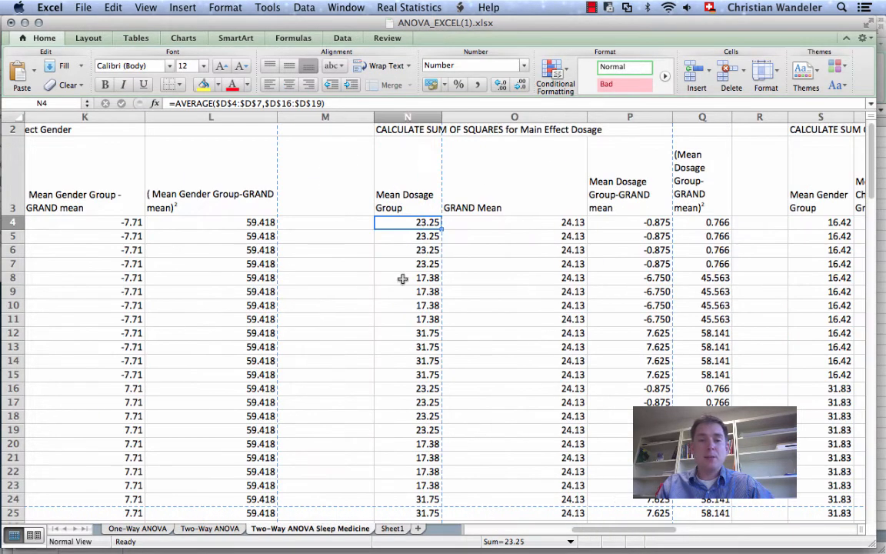
pyautogui.moveTo(417, 278); pyautogui.dragTo(420, 319)
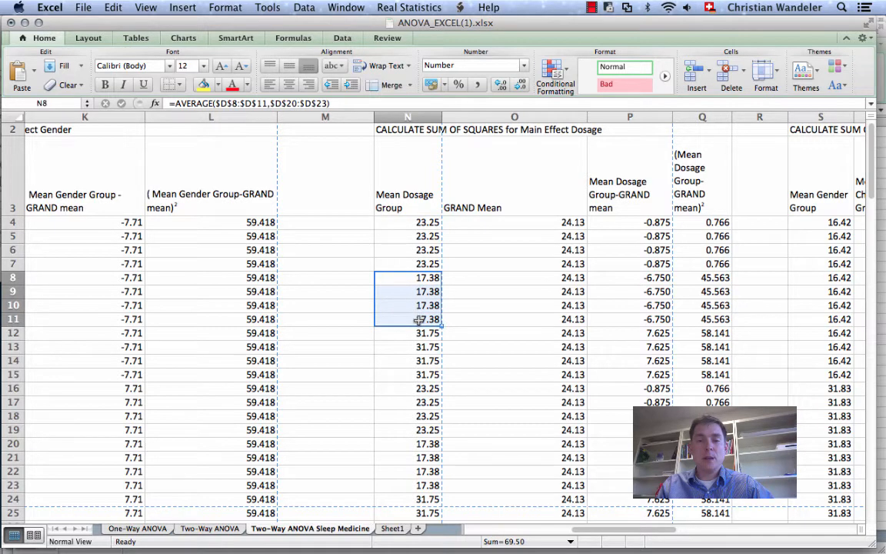
pyautogui.click(410, 445)
pyautogui.moveTo(410, 448); pyautogui.dragTo(410, 484)
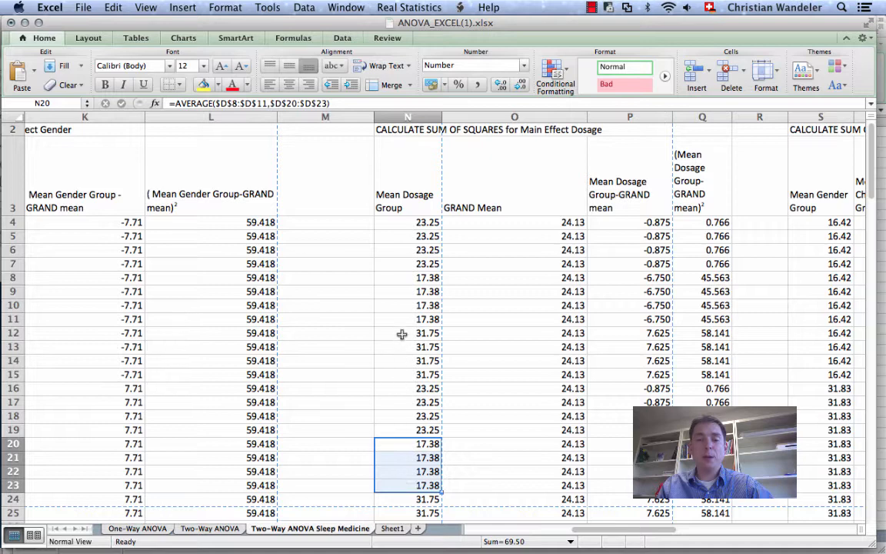
pyautogui.moveTo(401, 332); pyautogui.dragTo(401, 372)
pyautogui.click(402, 387)
pyautogui.moveTo(398, 318); pyautogui.dragTo(395, 410)
pyautogui.scroll(-5, 395, 376)
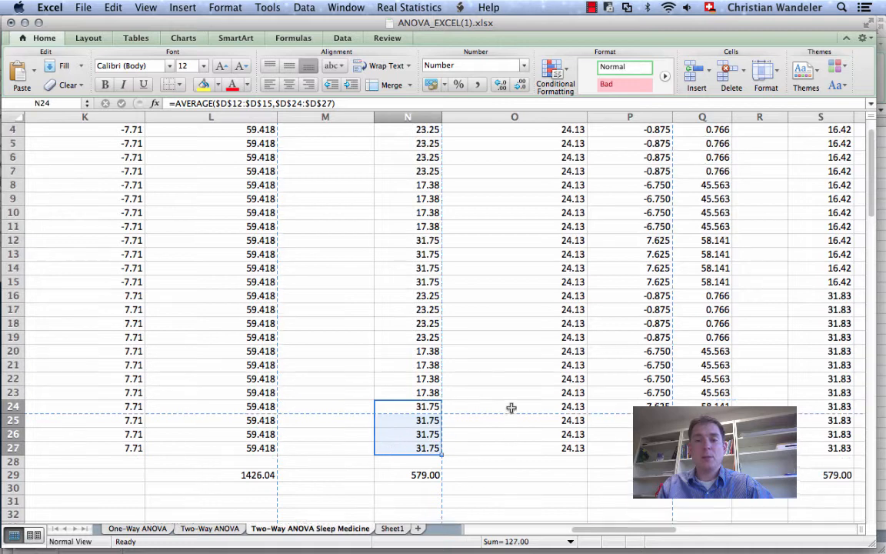
# Inspect the dosage mean, grand mean, distance and squared distance formulas in N4:Q4 and the sum formula in Q29.
pyautogui.scroll(3, 510, 407)
pyautogui.click(540, 223)
pyautogui.click(401, 222)
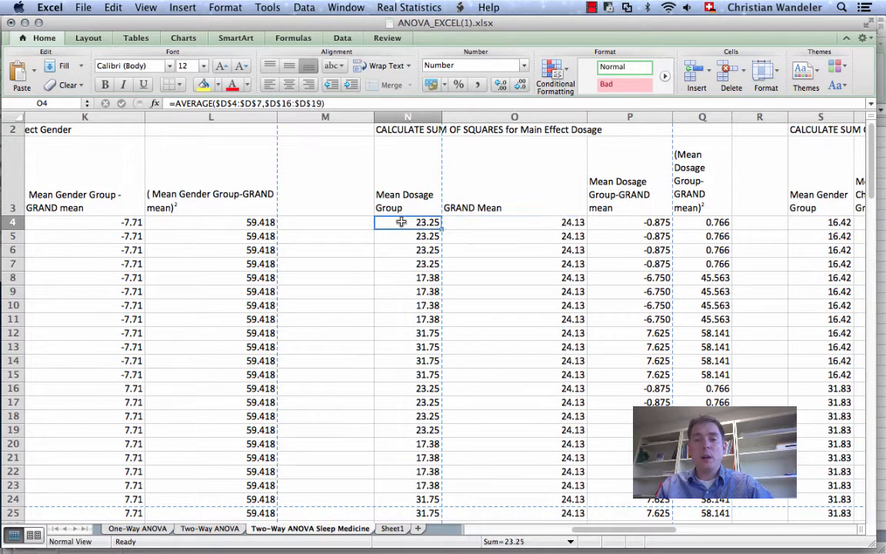
pyautogui.click(458, 222)
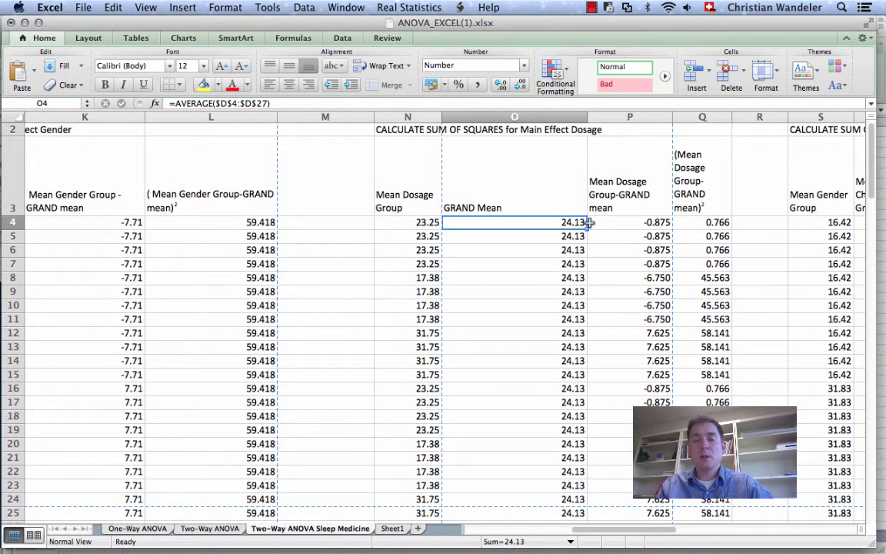
pyautogui.click(629, 224)
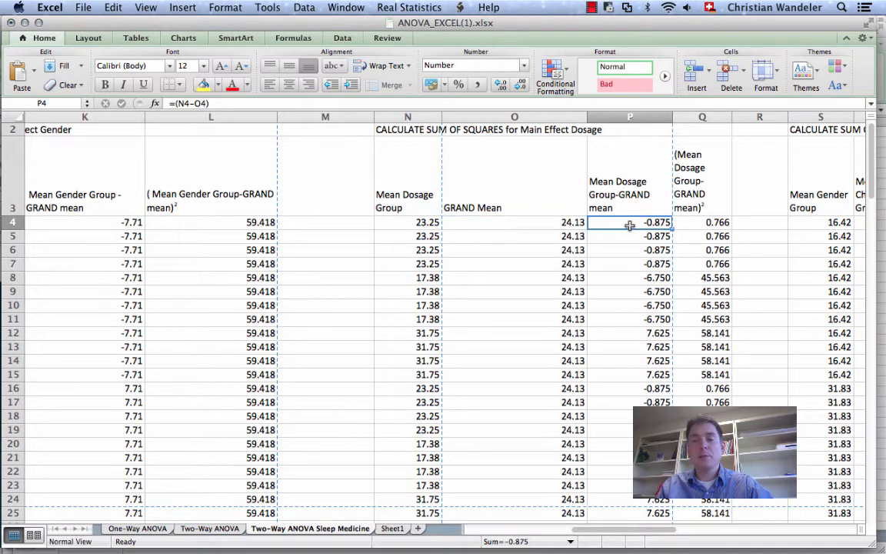
pyautogui.click(718, 223)
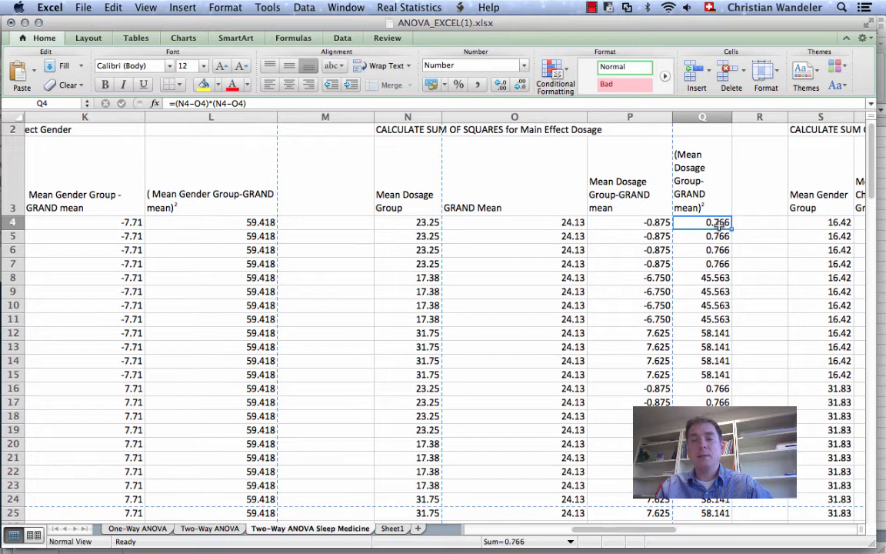
pyautogui.scroll(-5, 717, 223)
pyautogui.click(706, 434)
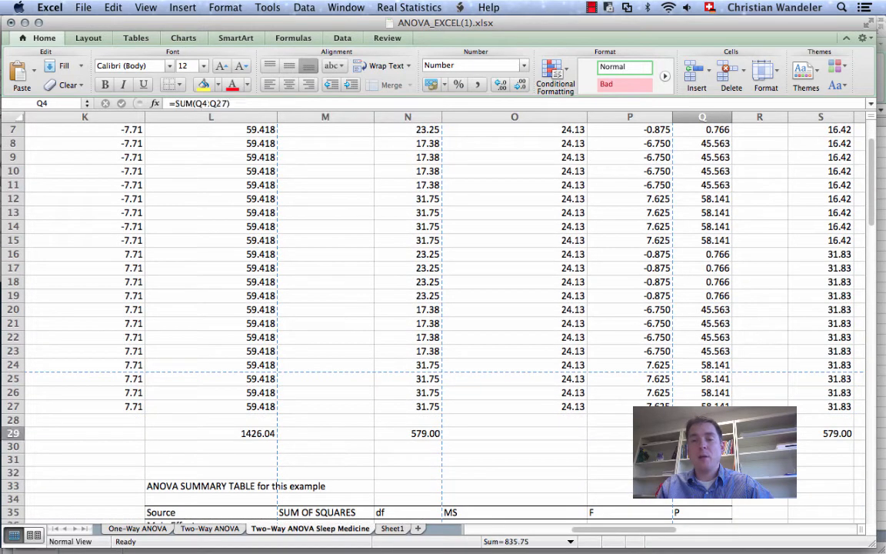
# Examine the Dosage row's sum of squares in the example's ANOVA summary table and the Factor 2 df rule in N51.
pyautogui.scroll(-10, 431, 308)
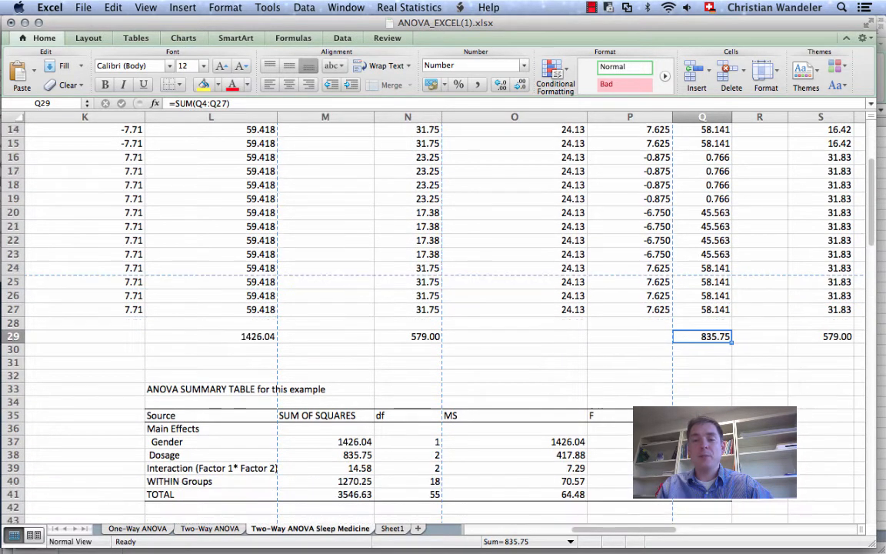
pyautogui.click(338, 413)
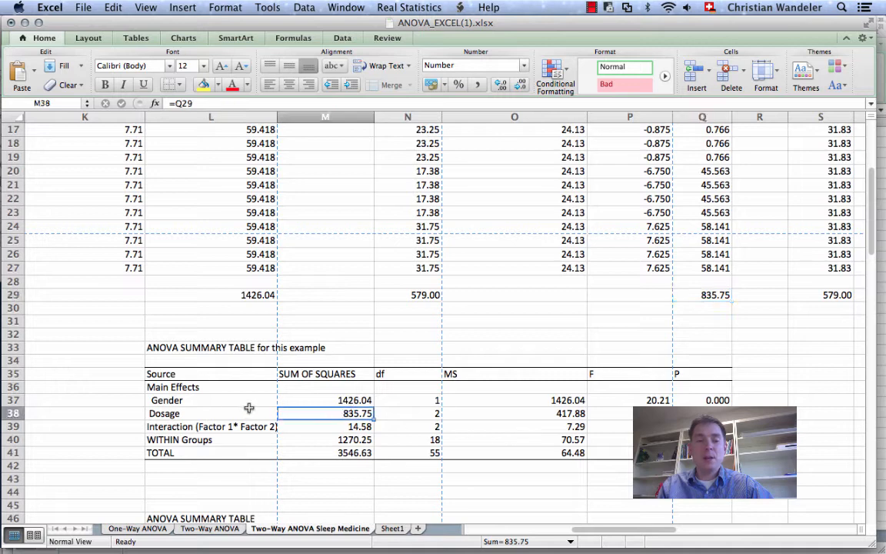
pyautogui.moveTo(234, 413); pyautogui.dragTo(396, 416)
pyautogui.scroll(-6, 393, 408)
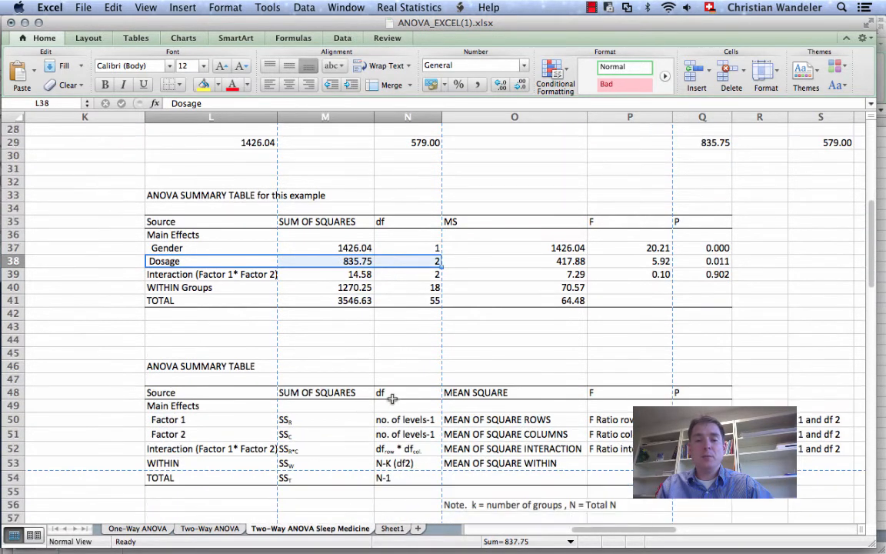
pyautogui.click(392, 434)
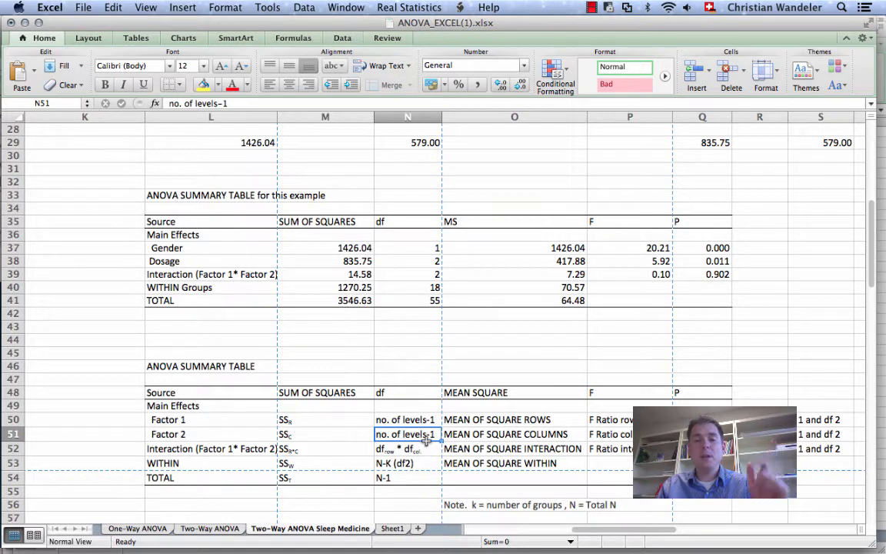
# Inspect how the Dosage row derives its mean square from M38 and N38 and its F ratio from O38 and O40.
pyautogui.click(402, 261)
pyautogui.click(506, 264)
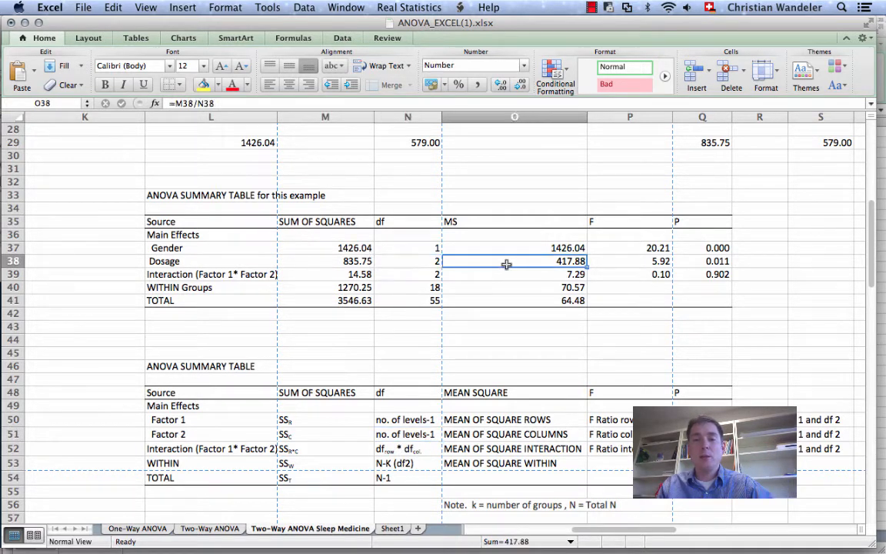
pyautogui.click(337, 262)
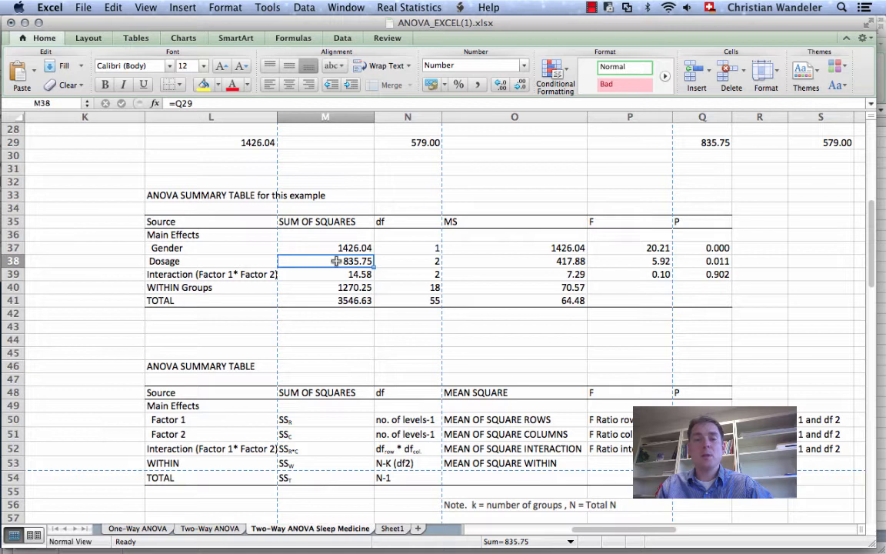
pyautogui.click(401, 263)
pyautogui.click(500, 263)
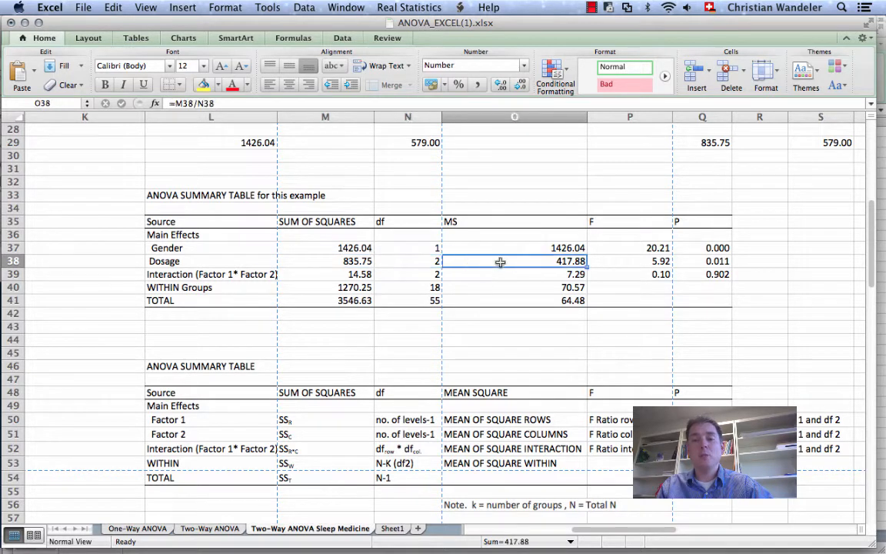
pyautogui.click(621, 261)
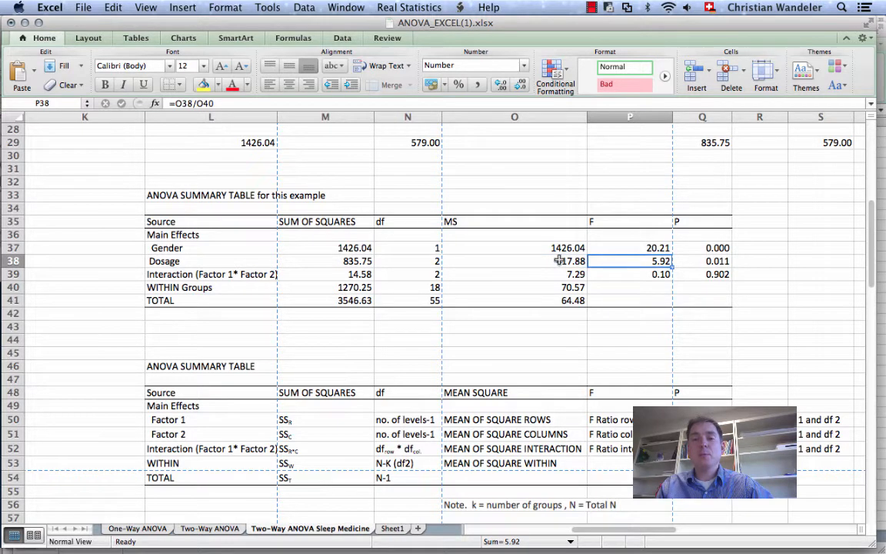
pyautogui.doubleClick(619, 261)
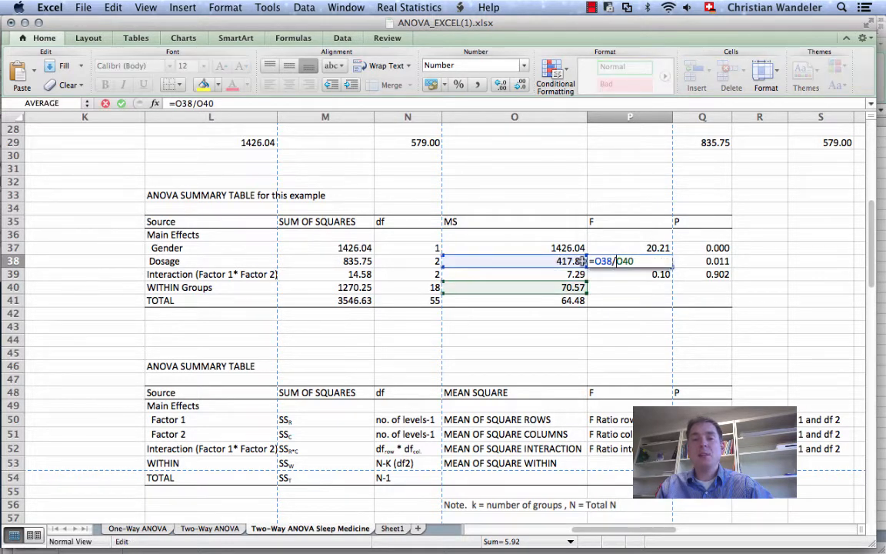
pyautogui.press('Escape')
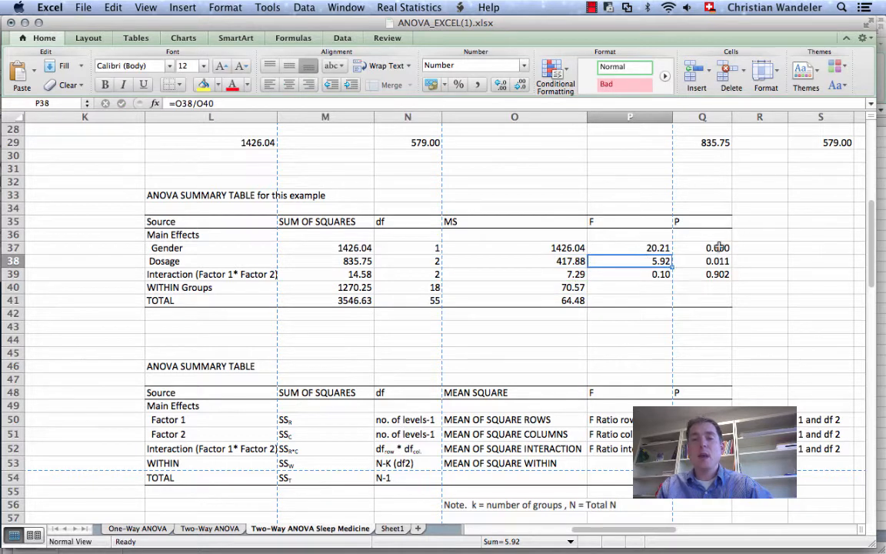
# Open the FDIST p-value formulas for Gender in Q37 and Dosage in Q38 to examine the referenced F and df cells.
pyautogui.moveTo(716, 248); pyautogui.dragTo(714, 257)
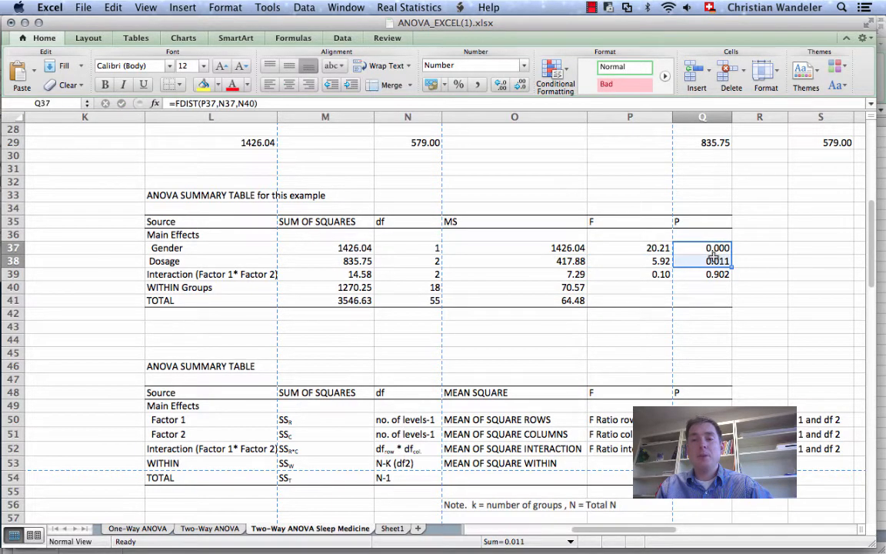
pyautogui.doubleClick(697, 246)
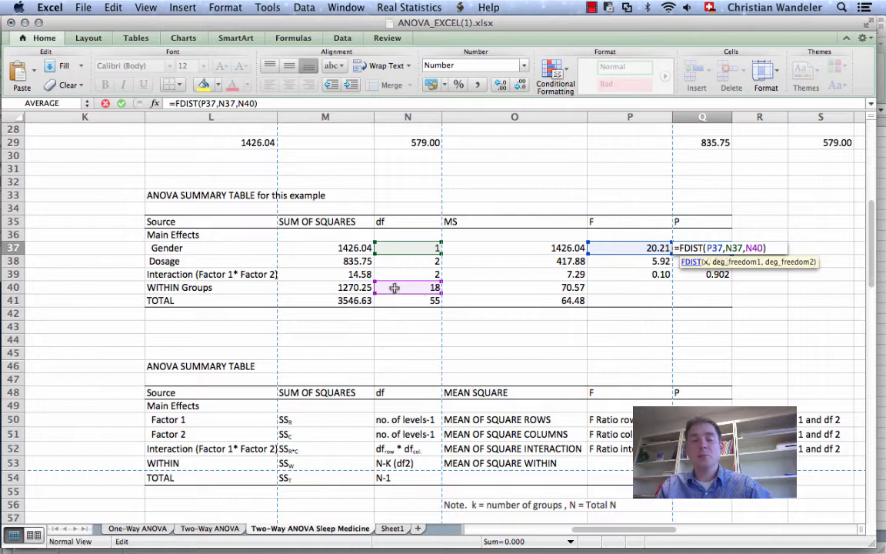
pyautogui.press('Return')
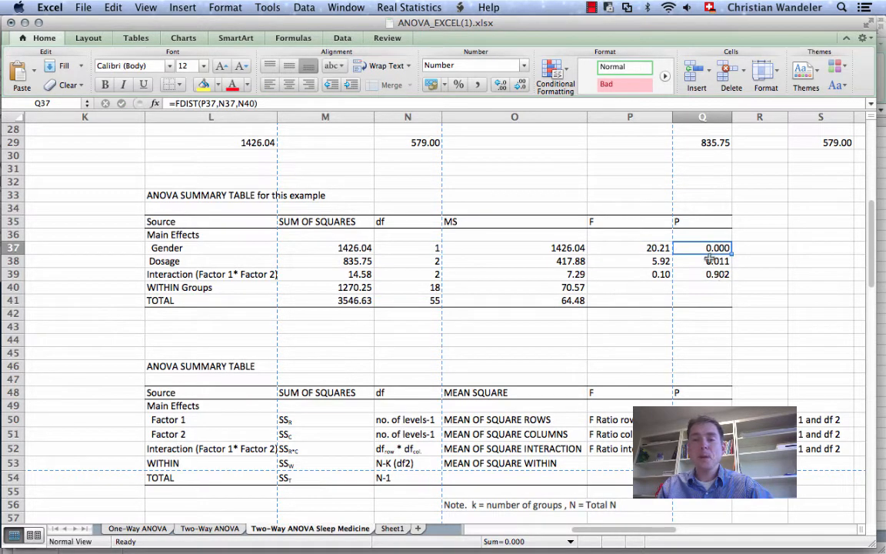
pyautogui.doubleClick(709, 261)
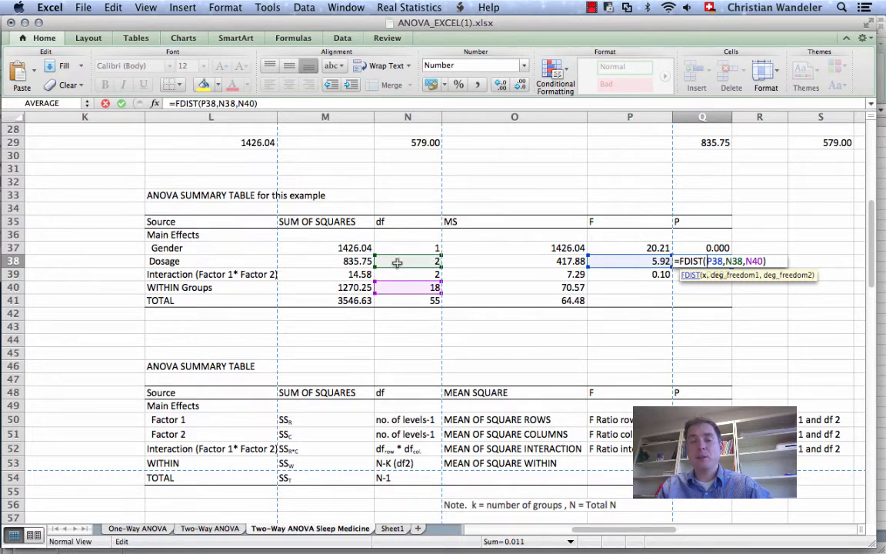
pyautogui.press('Down')
pyautogui.press('Down')
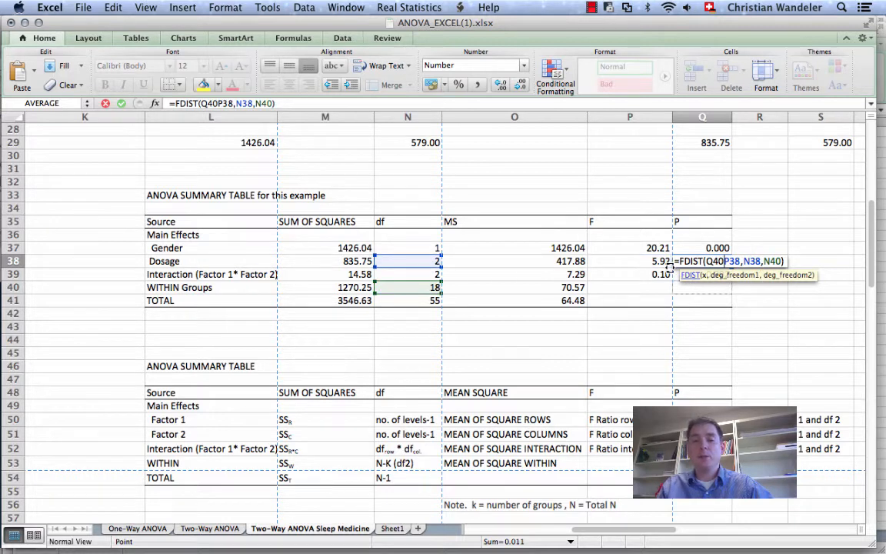
pyautogui.press('Escape')
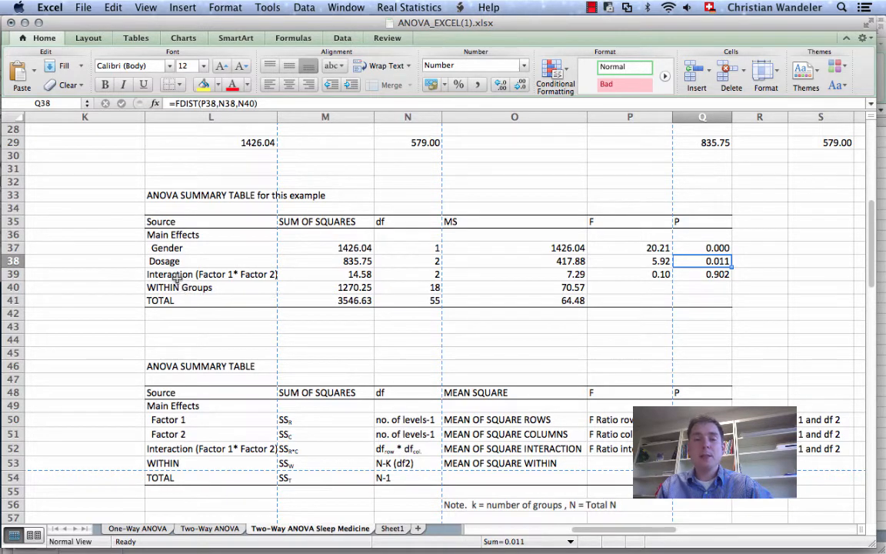
# Highlight the Interaction row L39:Q39 in the summary table and go to the Interaction Effect Gender*Dosage section.
pyautogui.moveTo(176, 280); pyautogui.dragTo(712, 275)
pyautogui.scroll(6, 712, 275)
pyautogui.hscroll(2, 713, 275)
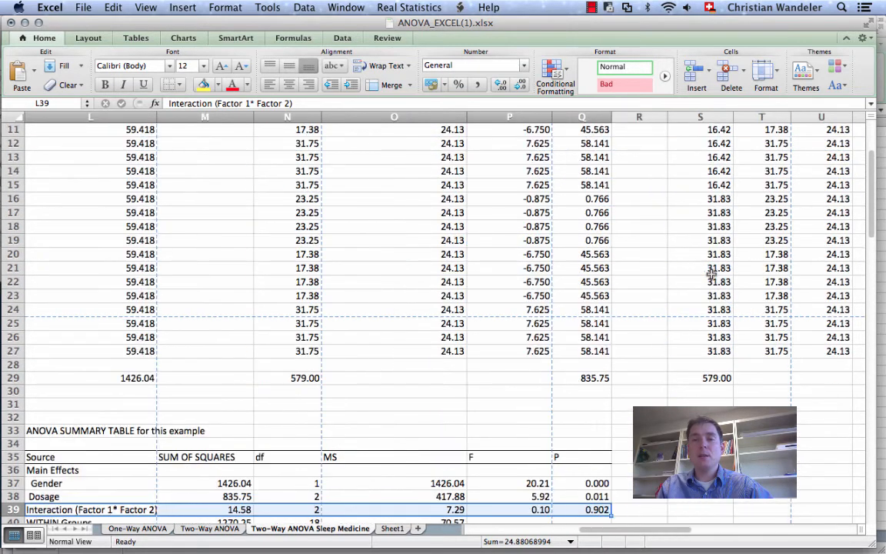
pyautogui.scroll(5, 712, 275)
pyautogui.hscroll(1, 712, 275)
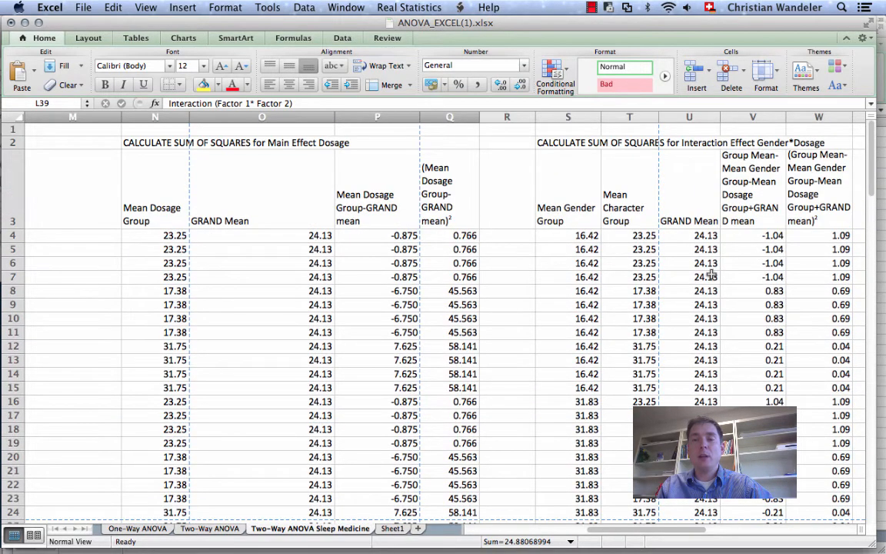
pyautogui.hscroll(2, 712, 274)
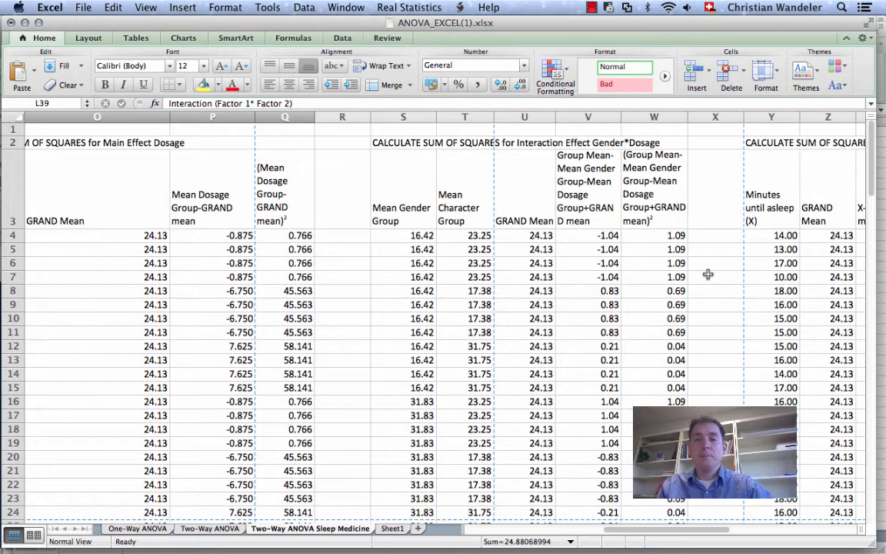
# Inspect the mean gender group, mean dosage group and grand mean formulas in S4, T4 and U4.
pyautogui.click(413, 234)
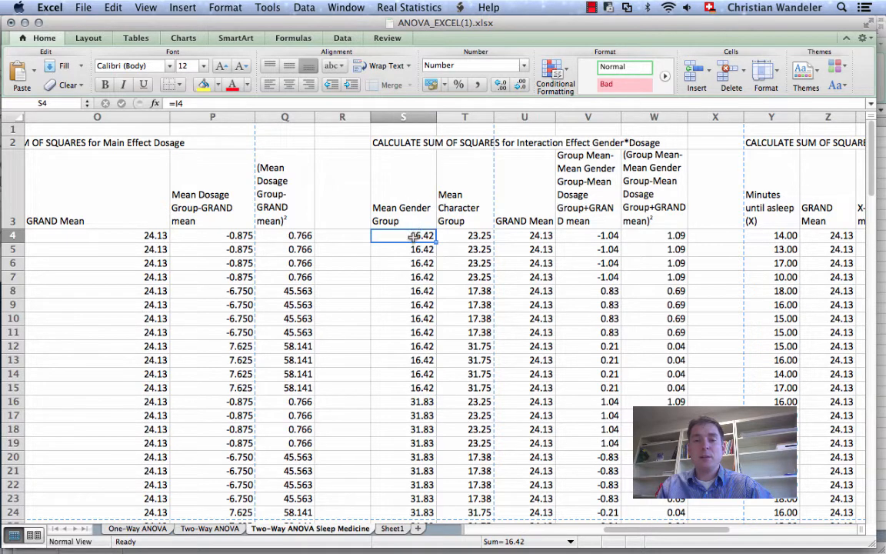
pyautogui.click(467, 235)
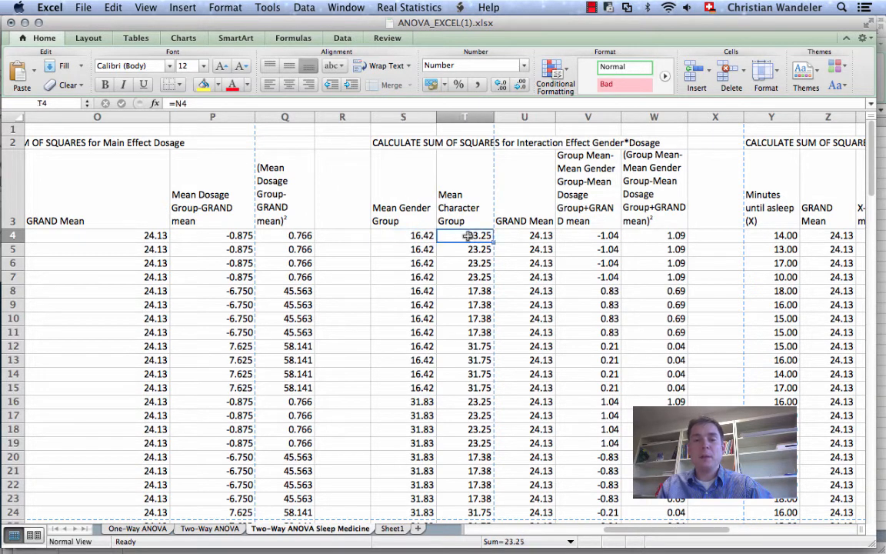
pyautogui.click(530, 240)
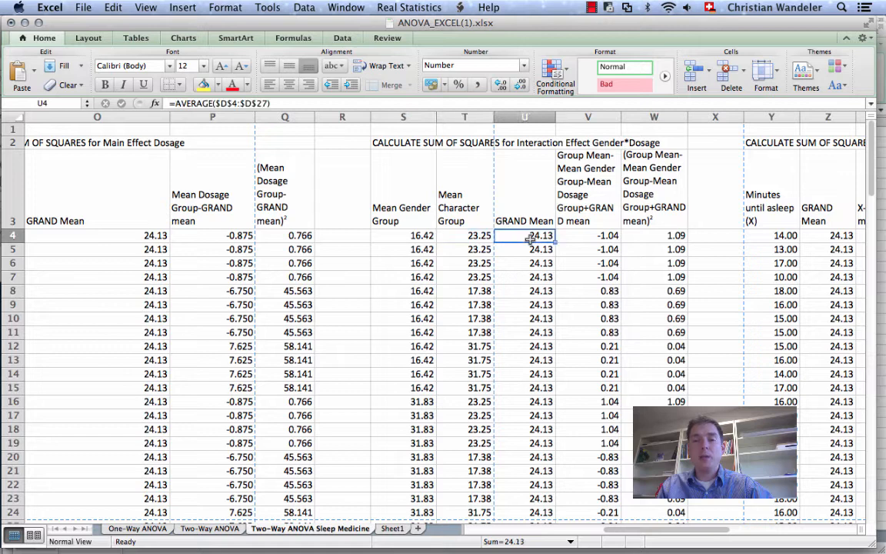
# Open the interaction formula in V4 and trace its references to the group mean in E4 and the means in S4:U4.
pyautogui.click(600, 236)
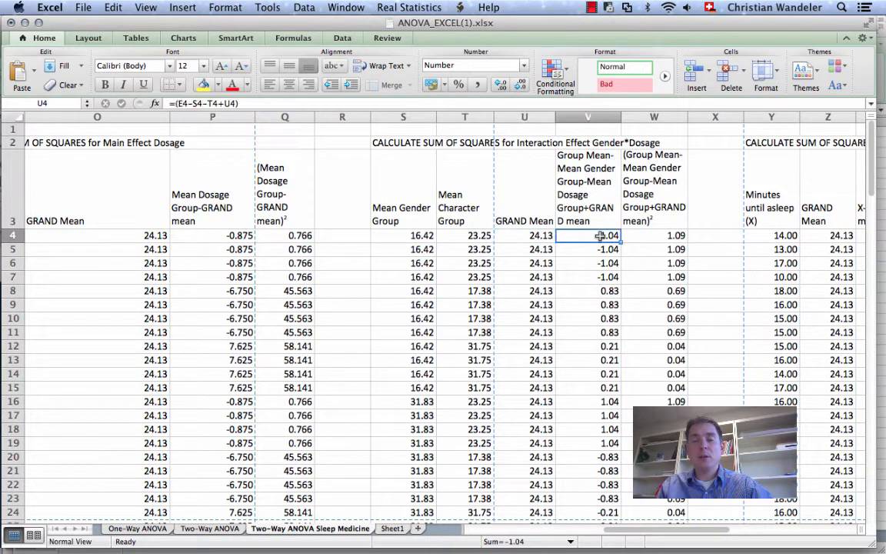
pyautogui.doubleClick(601, 238)
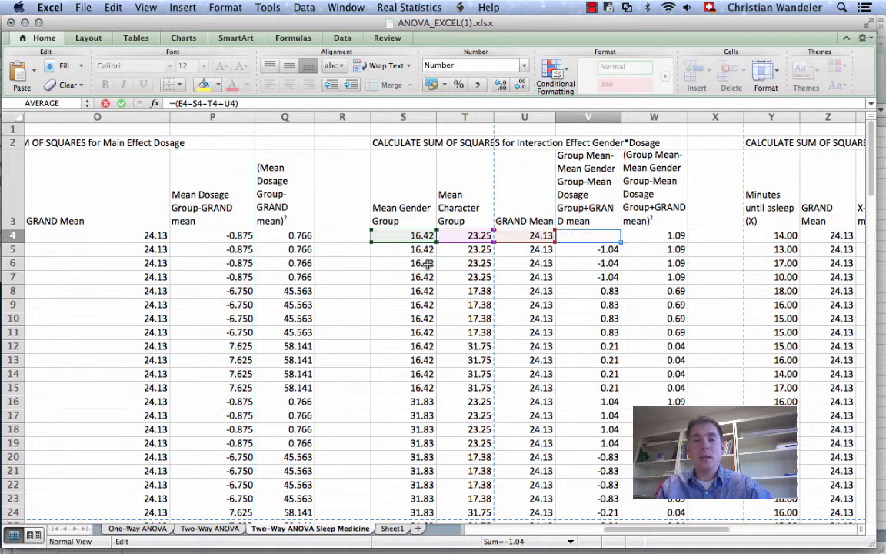
pyautogui.hscroll(-10, 376, 251)
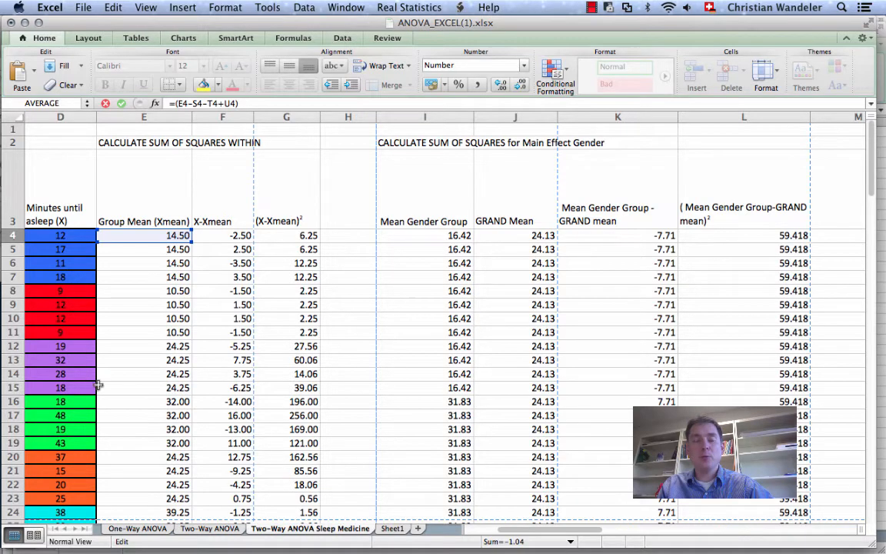
pyautogui.hscroll(15, 505, 281)
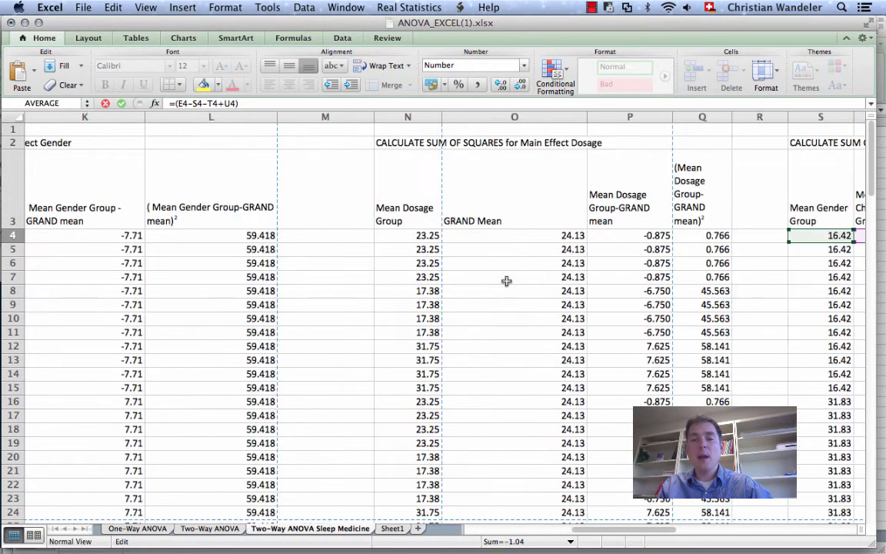
pyautogui.hscroll(-12, 422, 258)
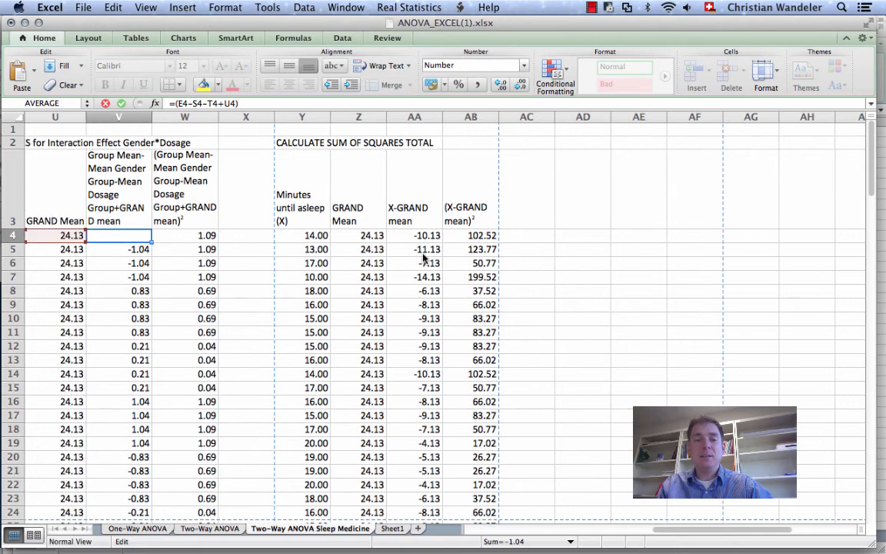
pyautogui.hscroll(3, 423, 258)
pyautogui.hscroll(2, 423, 257)
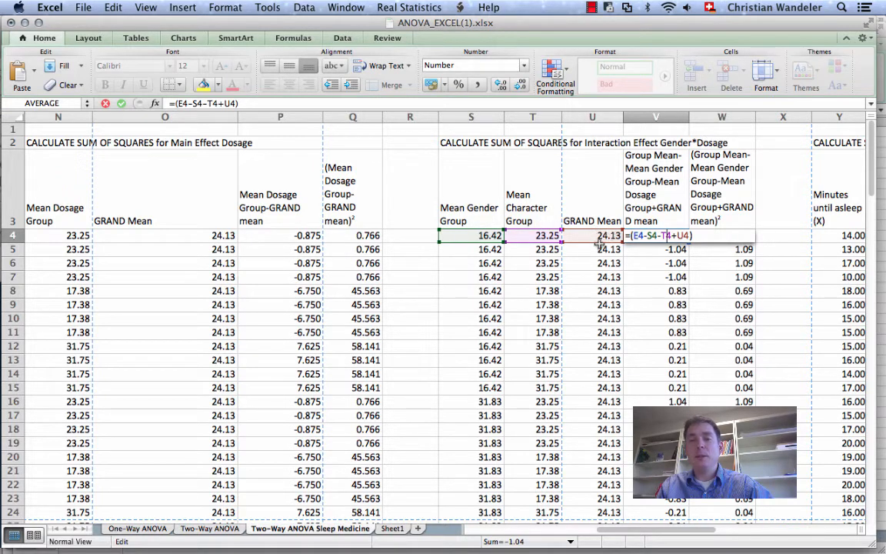
# Correct the T3 header in the interaction section to read "Mean Dosage Group".
pyautogui.click(533, 208)
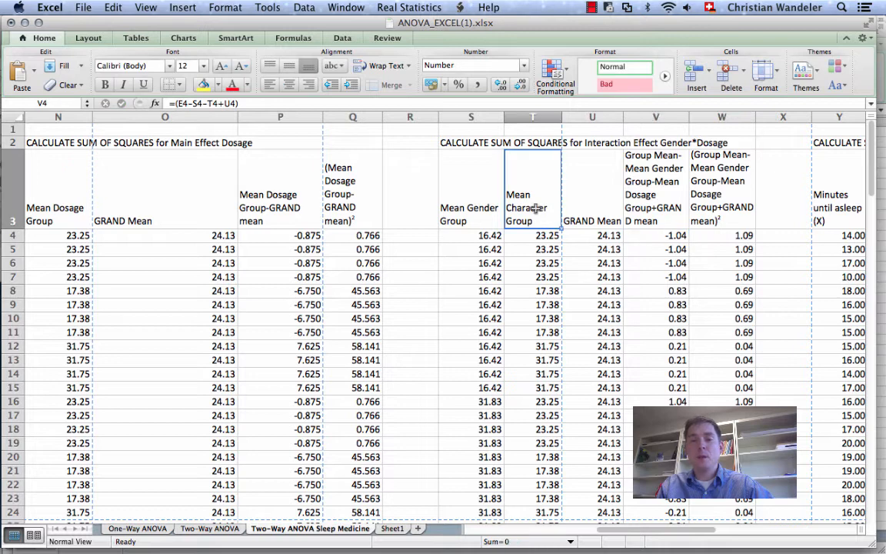
pyautogui.moveTo(233, 104); pyautogui.dragTo(207, 103)
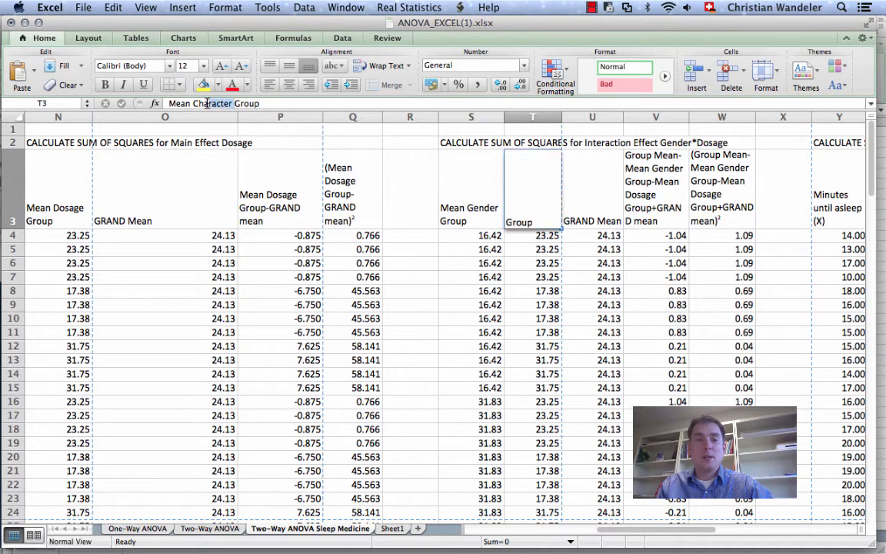
pyautogui.write('Dsage')
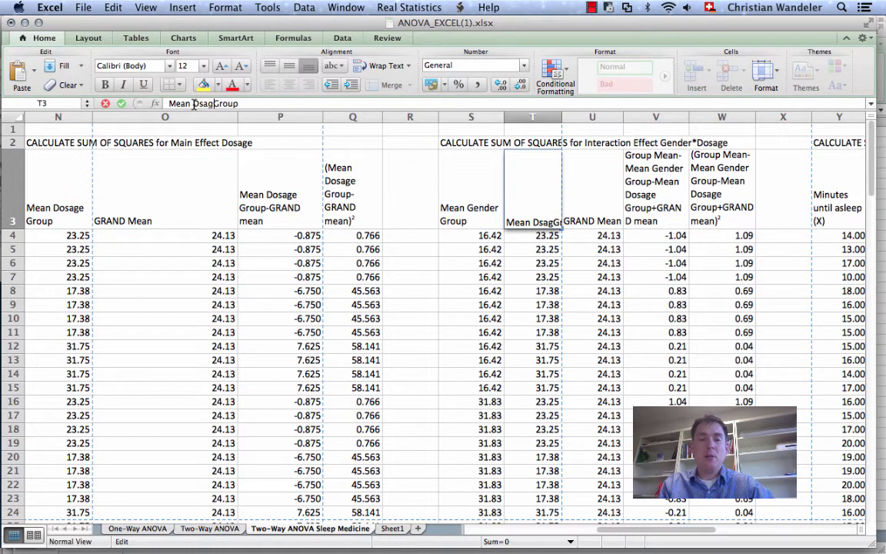
pyautogui.press('BackSpace')
pyautogui.press('BackSpace')
pyautogui.press('BackSpace')
pyautogui.press('BackSpace')
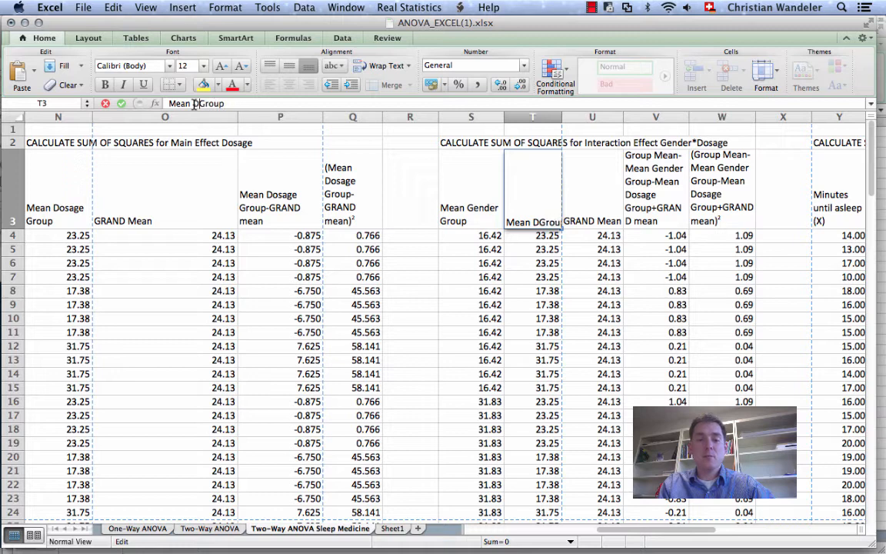
pyautogui.write('osage')
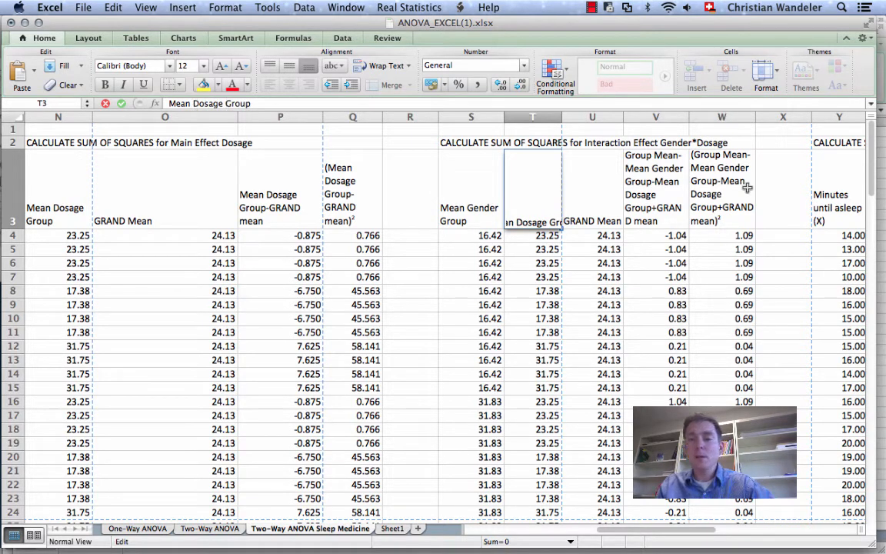
pyautogui.click(677, 234)
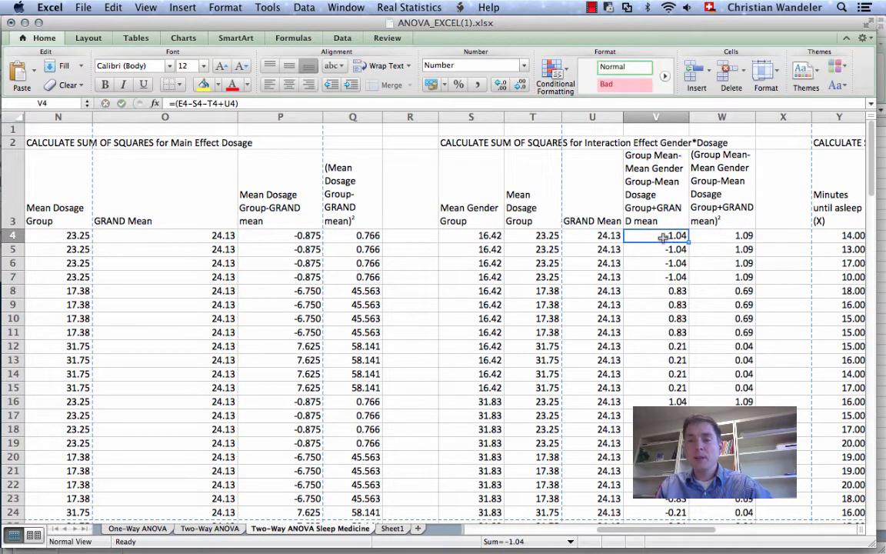
# Inspect the squared interaction deviation formula in W4 and the Interaction sum of squares reference in M39 of the summary table.
pyautogui.click(719, 236)
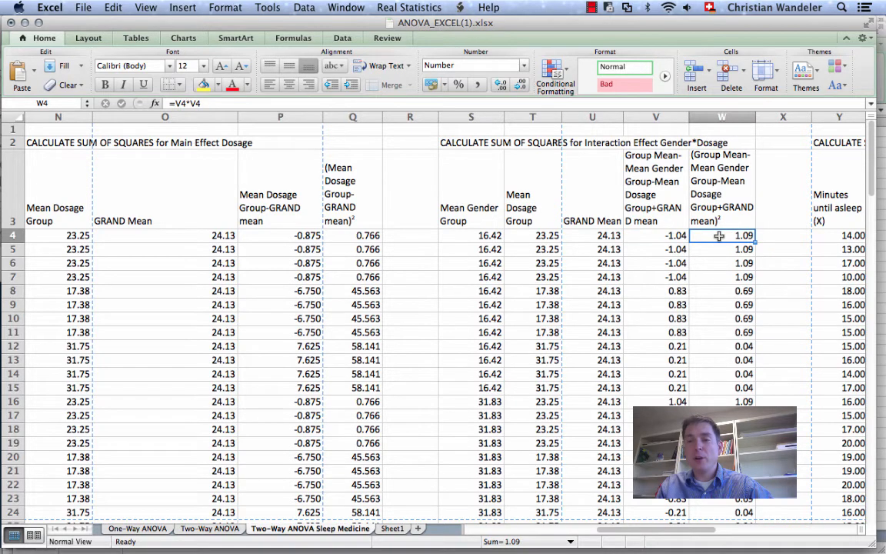
pyautogui.scroll(-3, 719, 236)
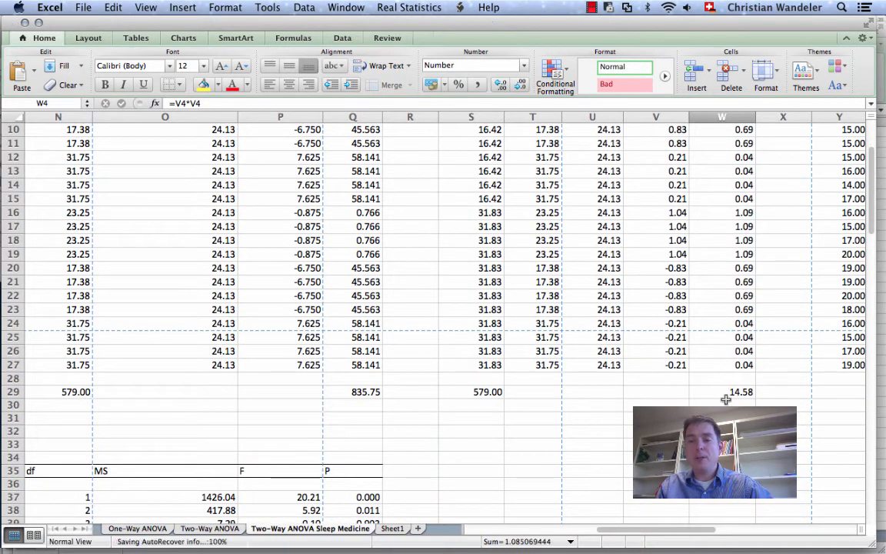
pyautogui.scroll(-3, 726, 399)
pyautogui.hscroll(-5, 726, 399)
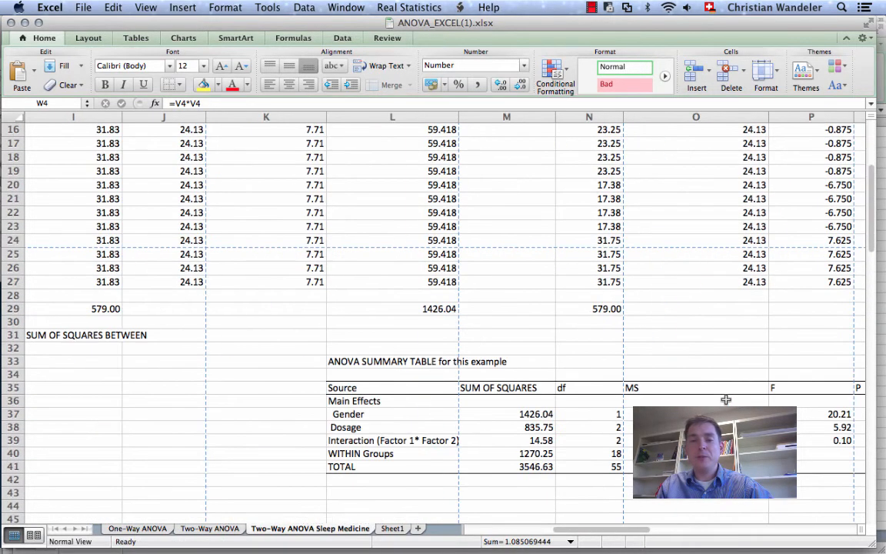
pyautogui.click(484, 440)
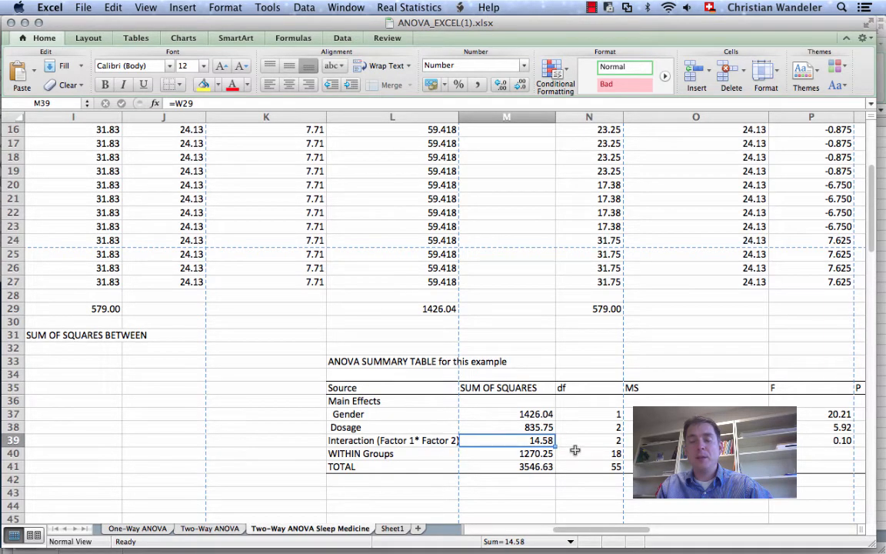
# Check the Interaction degrees of freedom in N39 and trace the mean square formula in O39 to its references.
pyautogui.scroll(-5, 584, 461)
pyautogui.hscroll(3, 600, 477)
pyautogui.scroll(-2, 600, 454)
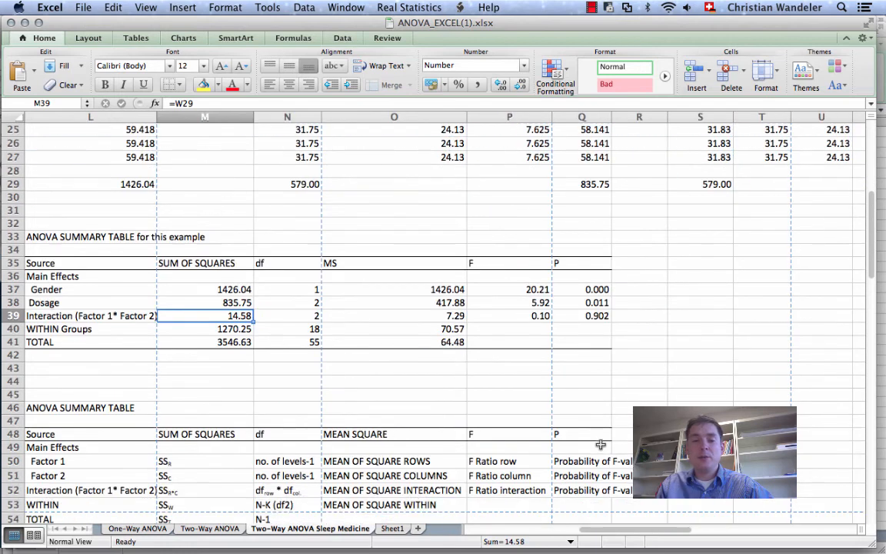
pyautogui.scroll(-1, 601, 445)
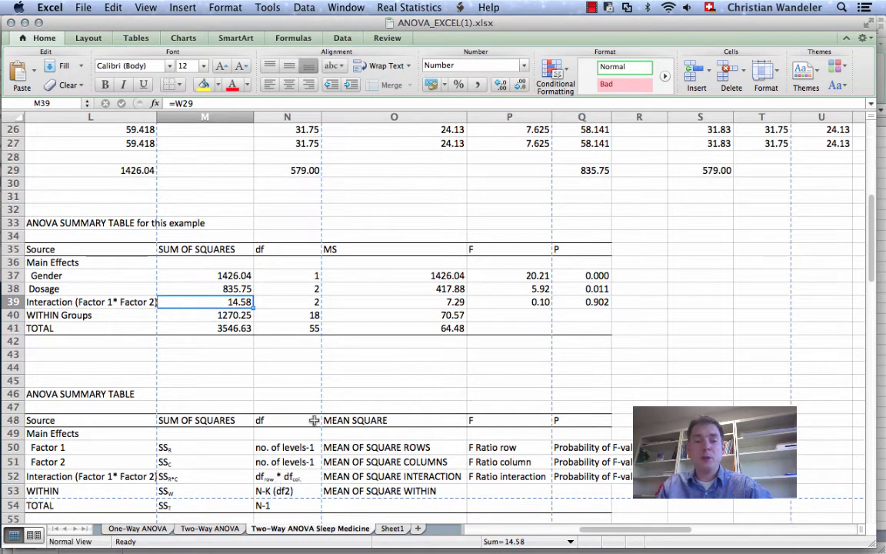
pyautogui.click(286, 302)
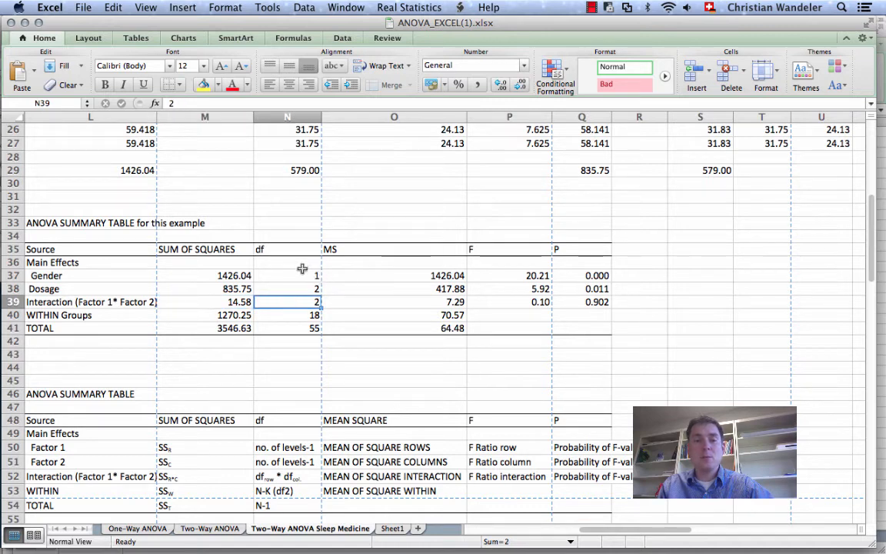
pyautogui.click(393, 302)
pyautogui.doubleClick(394, 301)
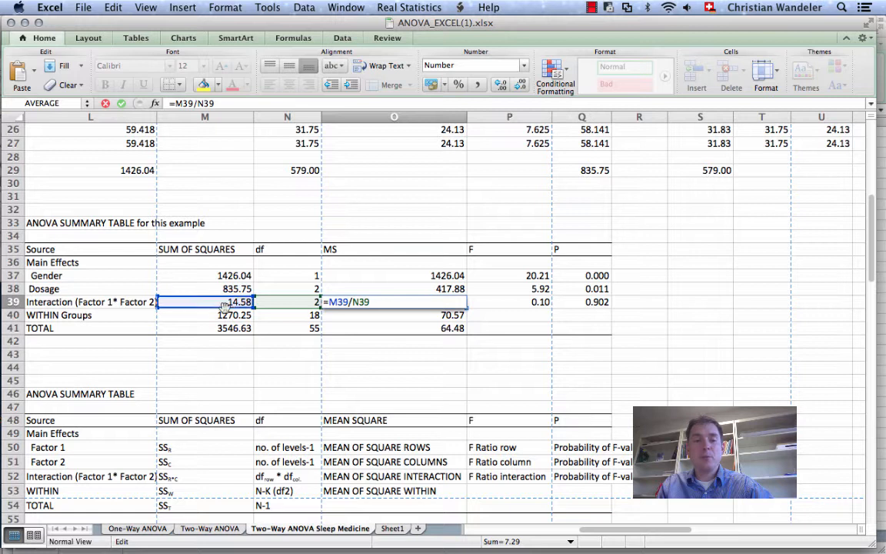
pyautogui.press('Return')
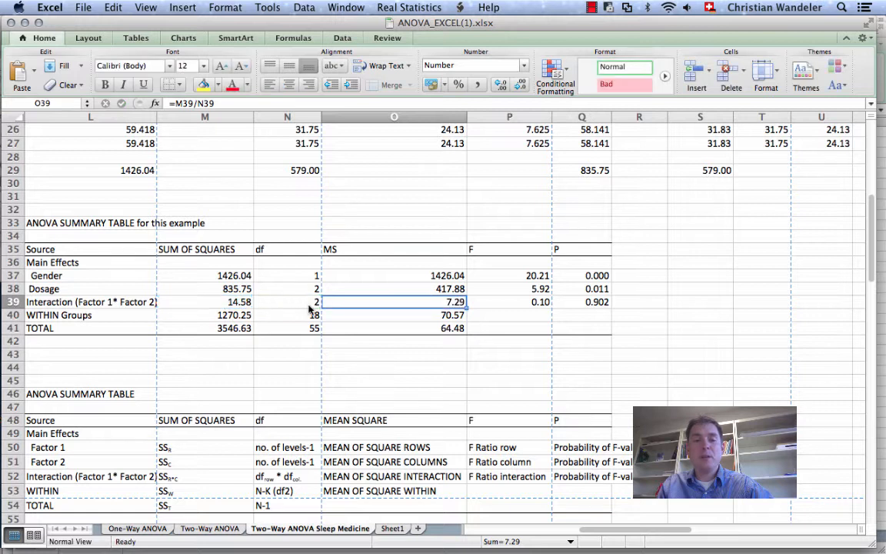
# Trace the Interaction row's F ratio formula in P39 and its FDIST probability formula in Q39 to their referenced cells.
pyautogui.click(497, 302)
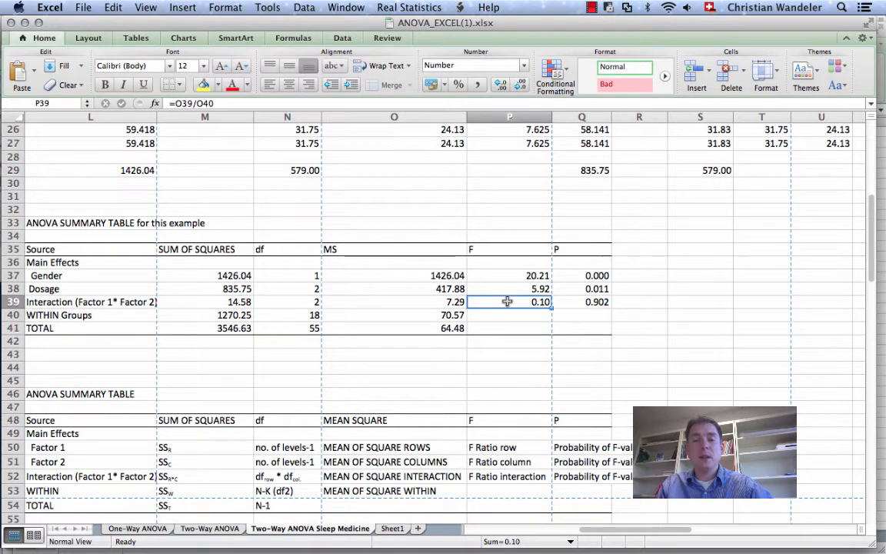
pyautogui.doubleClick(497, 303)
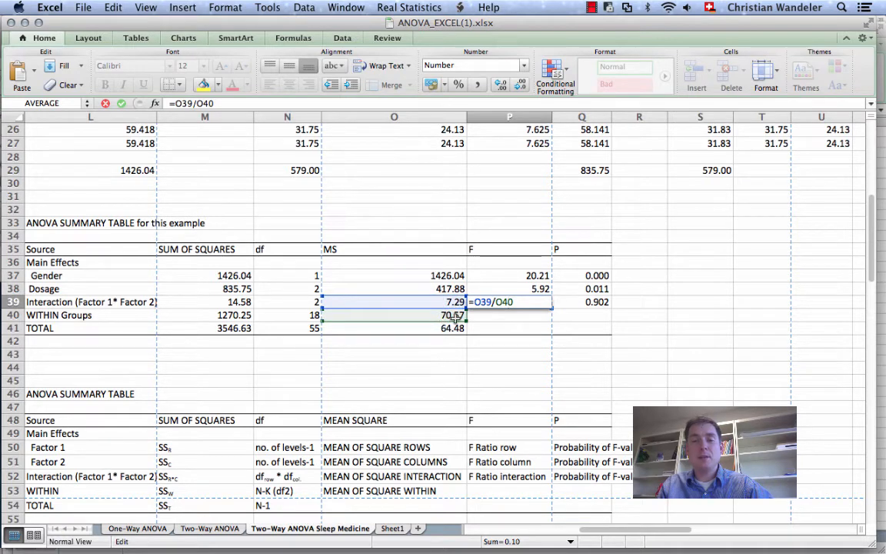
pyautogui.press('Return')
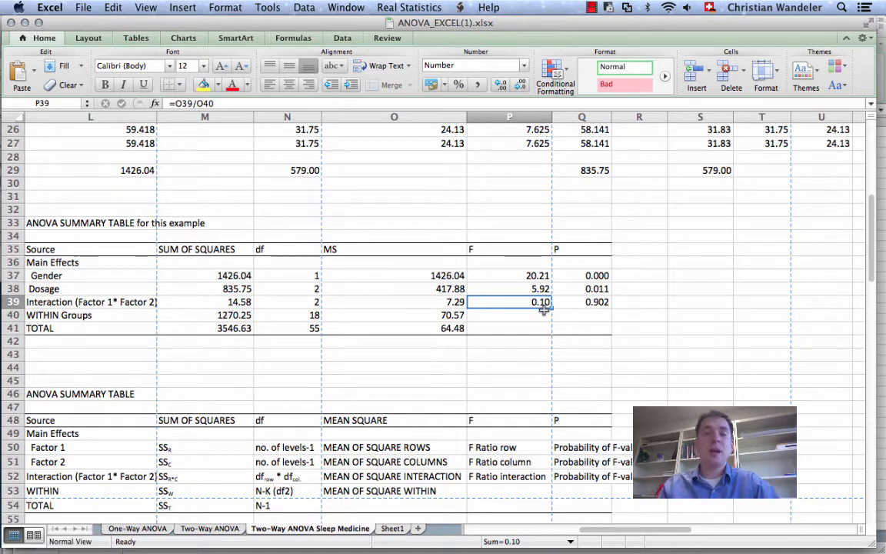
pyautogui.click(544, 310)
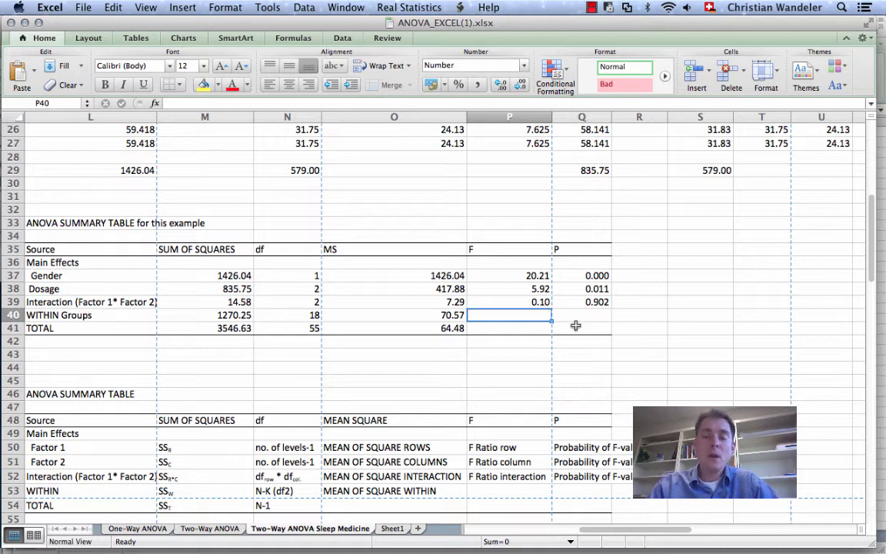
pyautogui.click(533, 304)
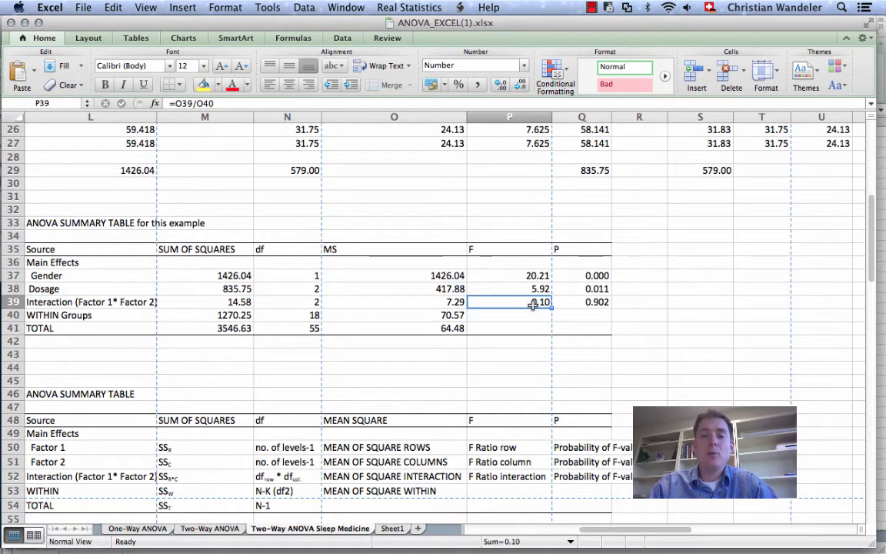
pyautogui.doubleClick(582, 303)
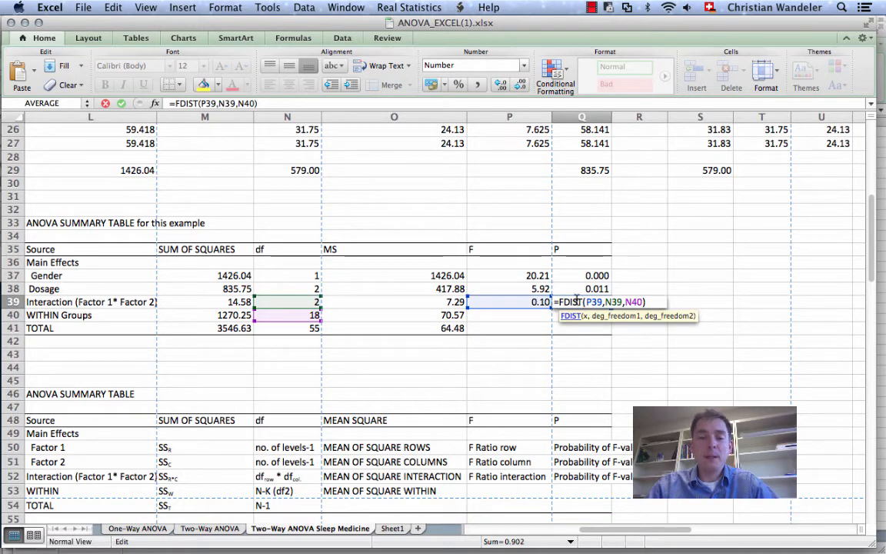
pyautogui.press('Escape')
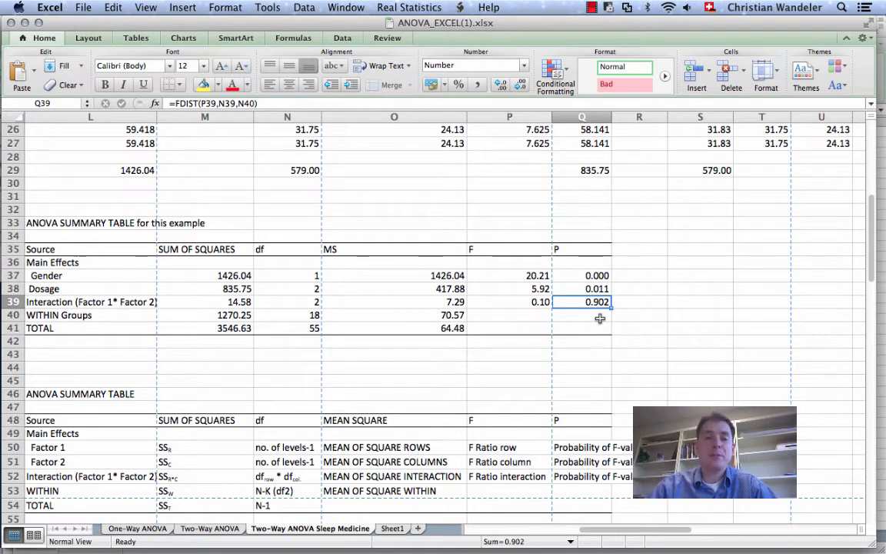
# Compare the example results with the general ANOVA summary table and highlight the Gender row L37:Q37 and the Dosage row L38:Q38.
pyautogui.hscroll(-2, 563, 336)
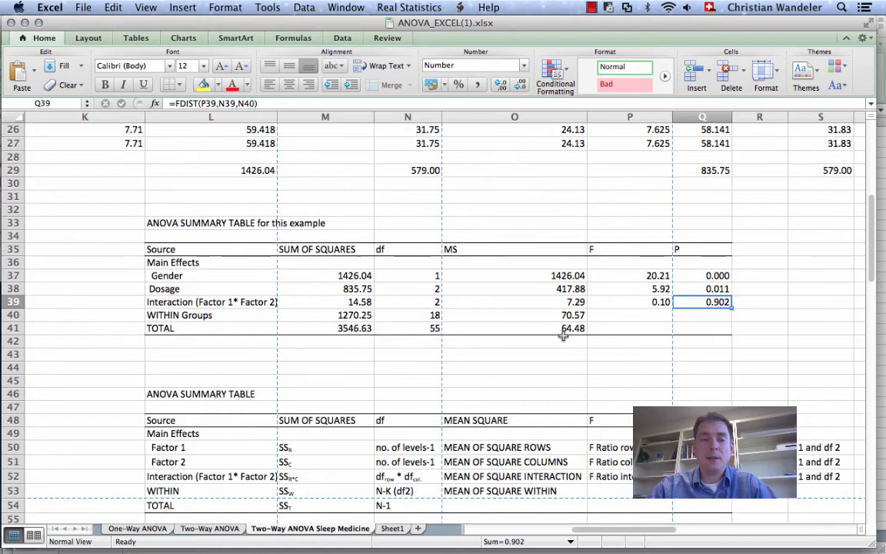
pyautogui.scroll(-1, 563, 336)
pyautogui.scroll(-1, 563, 336)
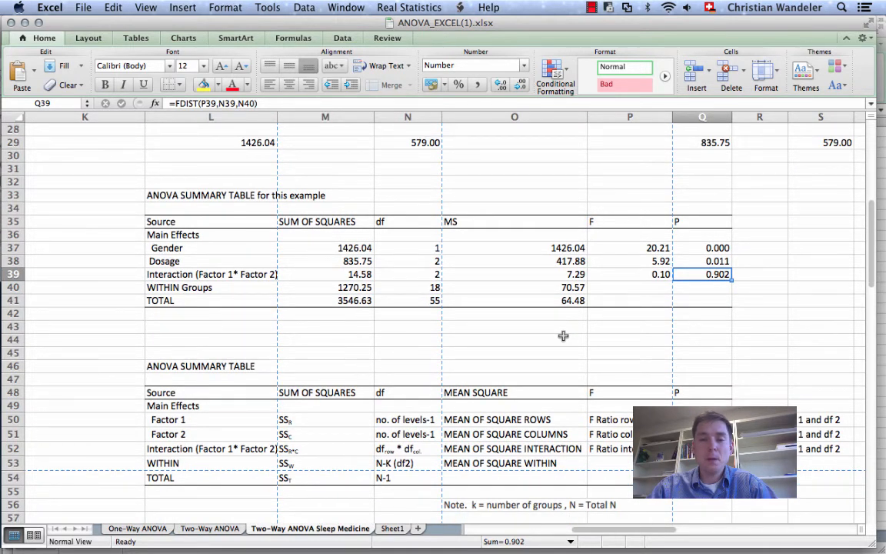
pyautogui.scroll(-4, 564, 336)
pyautogui.scroll(-5, 563, 336)
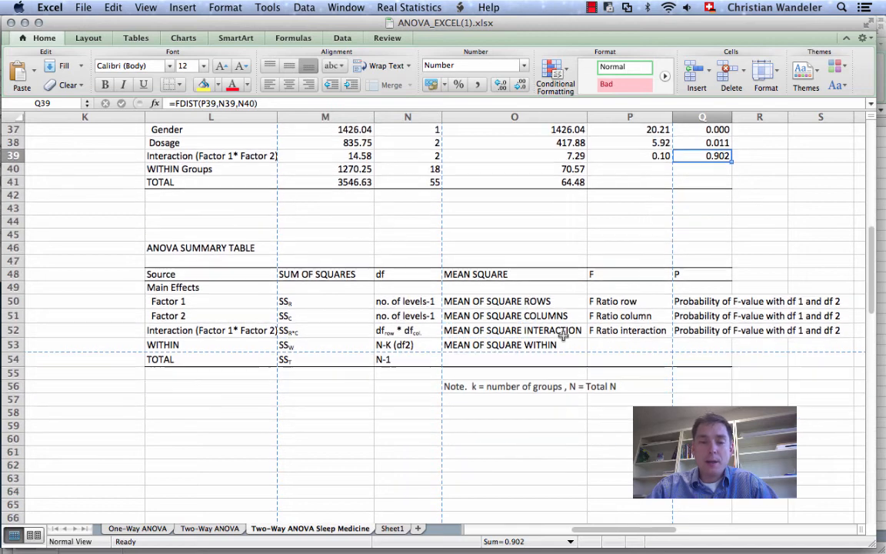
pyautogui.scroll(1, 564, 337)
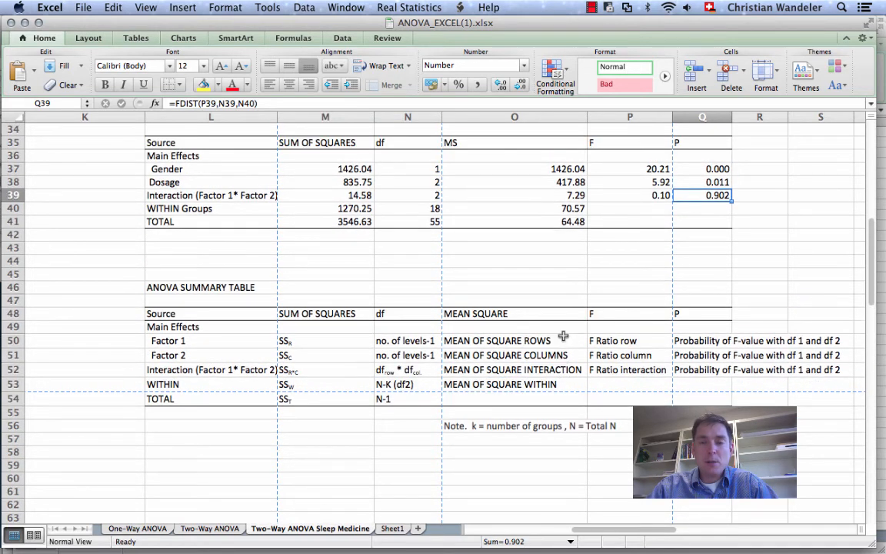
pyautogui.scroll(1, 564, 337)
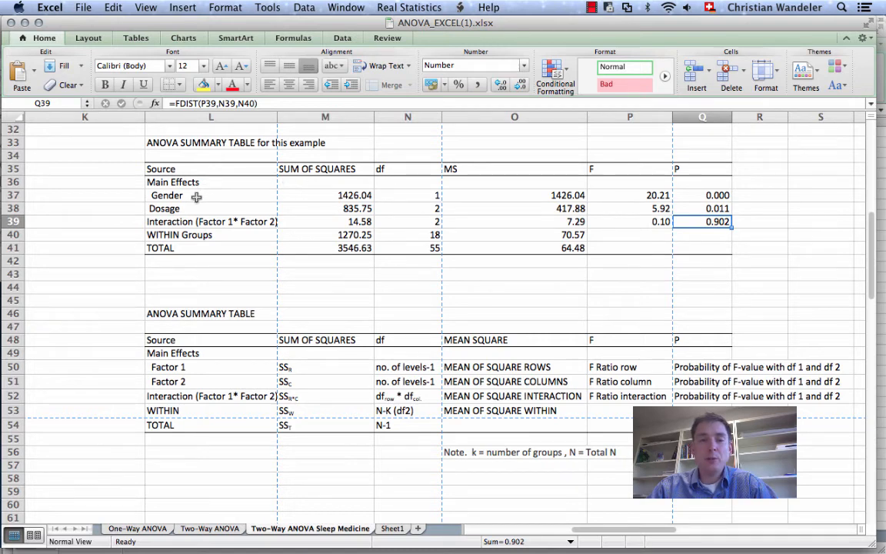
pyautogui.moveTo(227, 194); pyautogui.dragTo(702, 198)
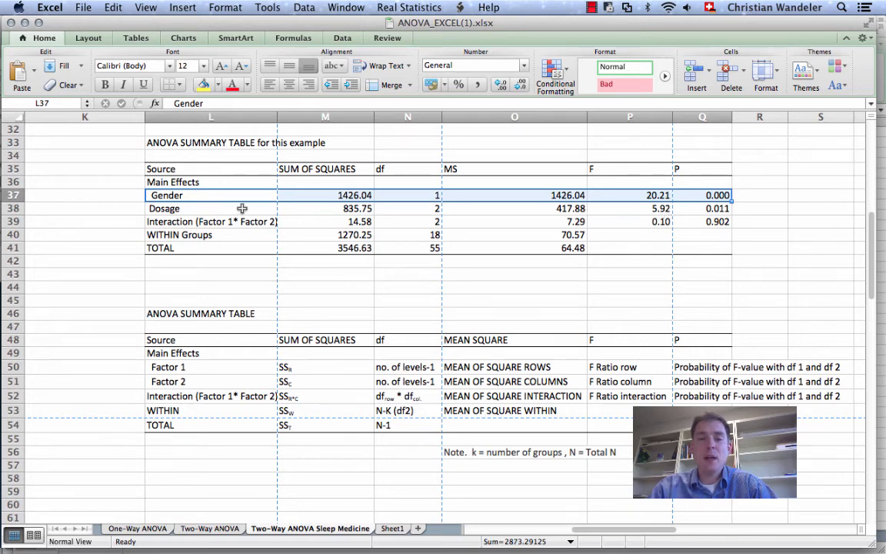
pyautogui.moveTo(231, 206); pyautogui.dragTo(674, 209)
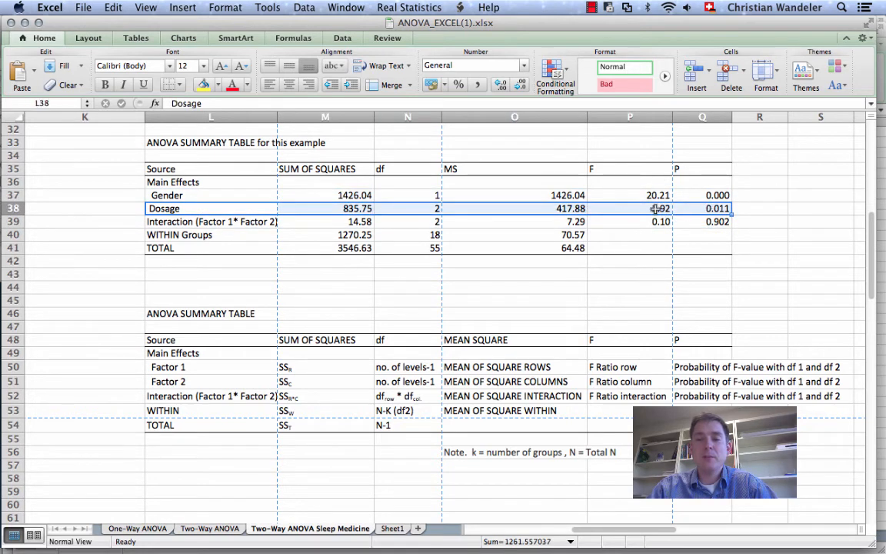
# Highlight the main-effect F and P values in P37:Q38 and inspect the Gender and Dosage probability formulas in Q37 and Q38.
pyautogui.click(705, 207)
pyautogui.click(652, 195)
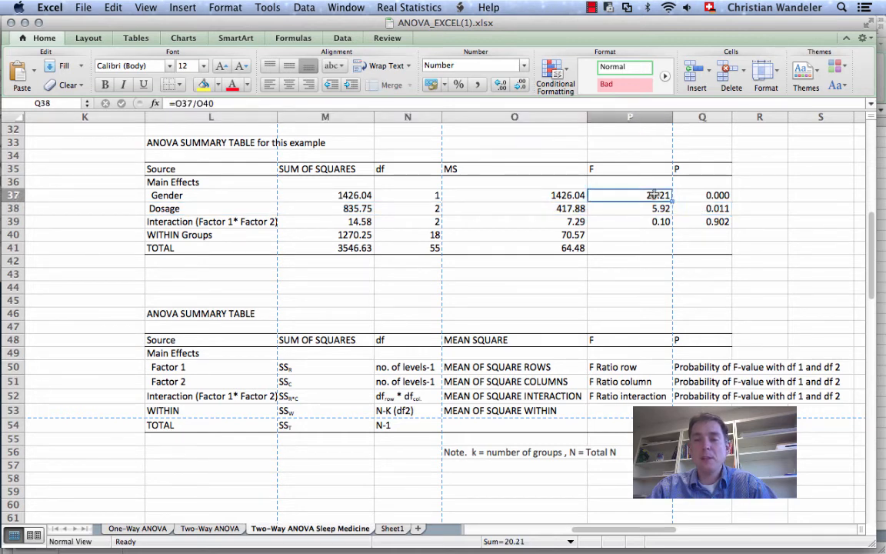
pyautogui.moveTo(652, 194); pyautogui.dragTo(676, 208)
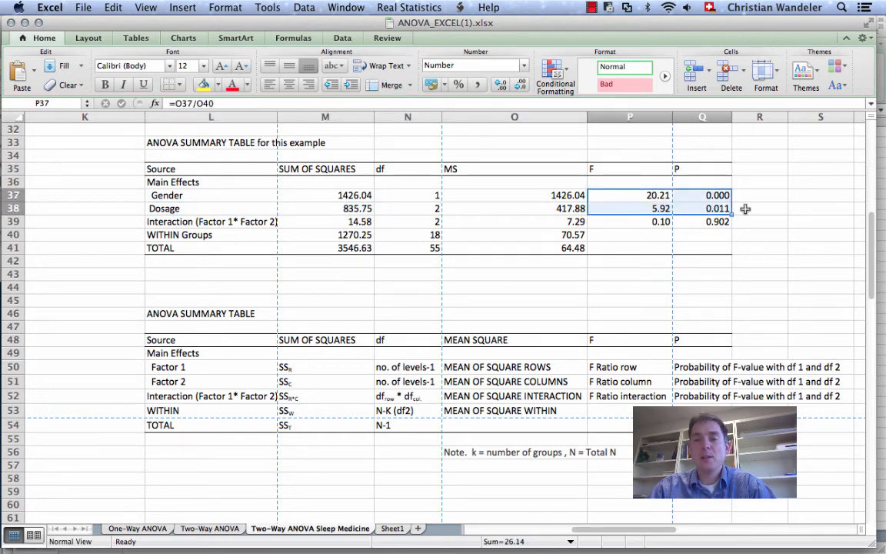
pyautogui.click(726, 208)
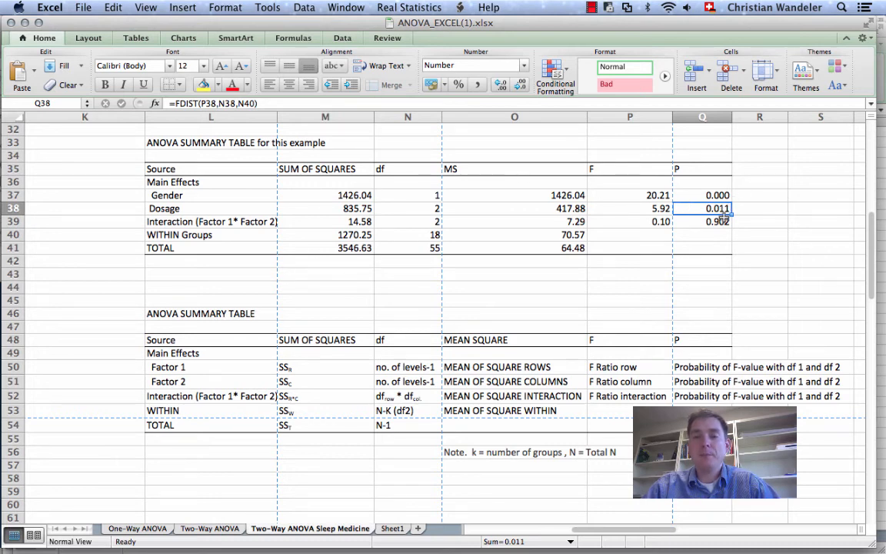
pyautogui.click(728, 195)
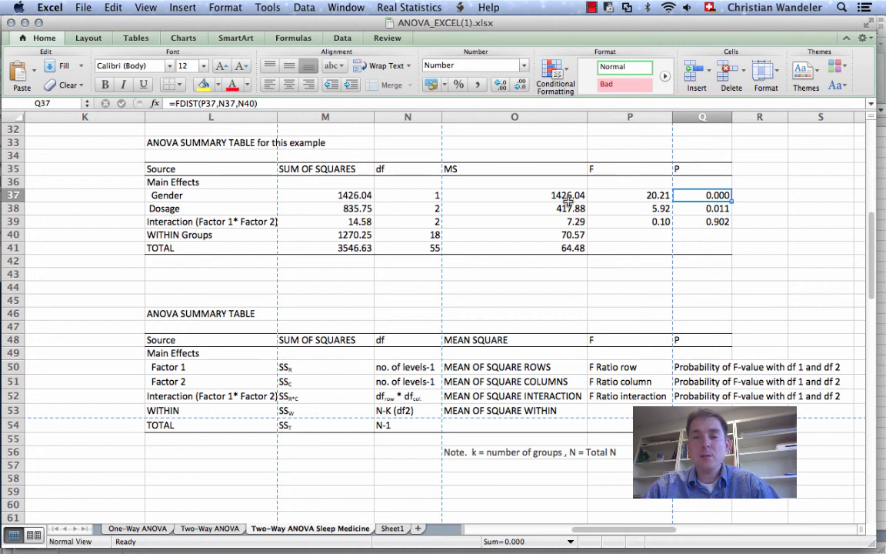
pyautogui.press('Down')
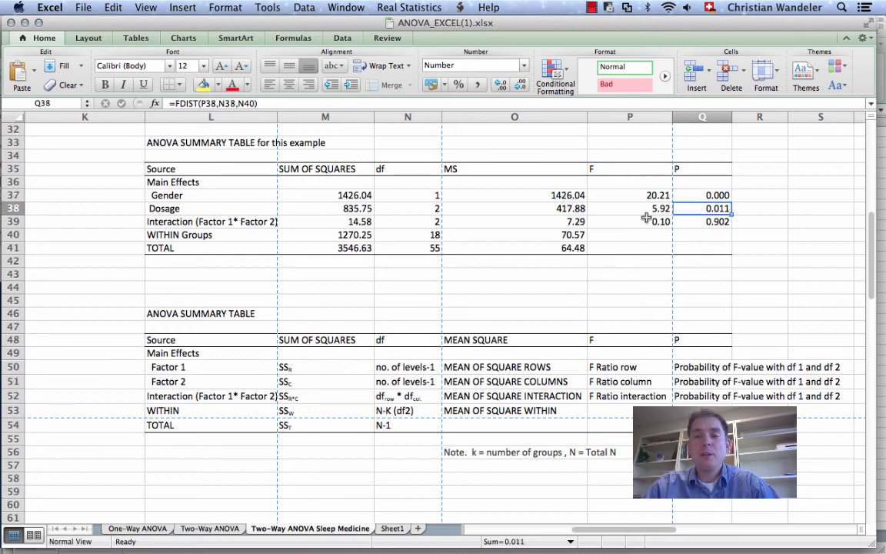